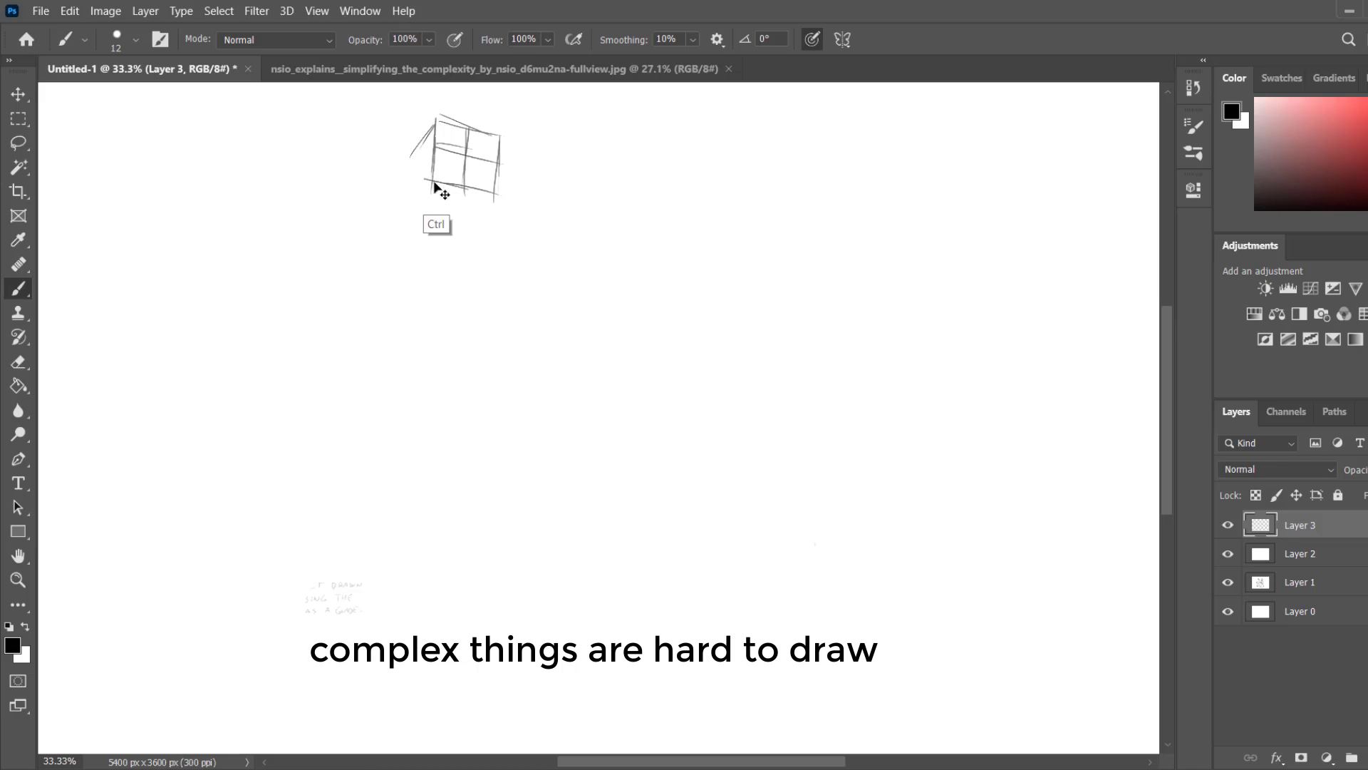
Replace the last stroke and complete the box-shaped head with side and bottom planes and cross guidelines in perspective.
key("ctrl+z")
left_click_drag(434, 124, 413, 197)
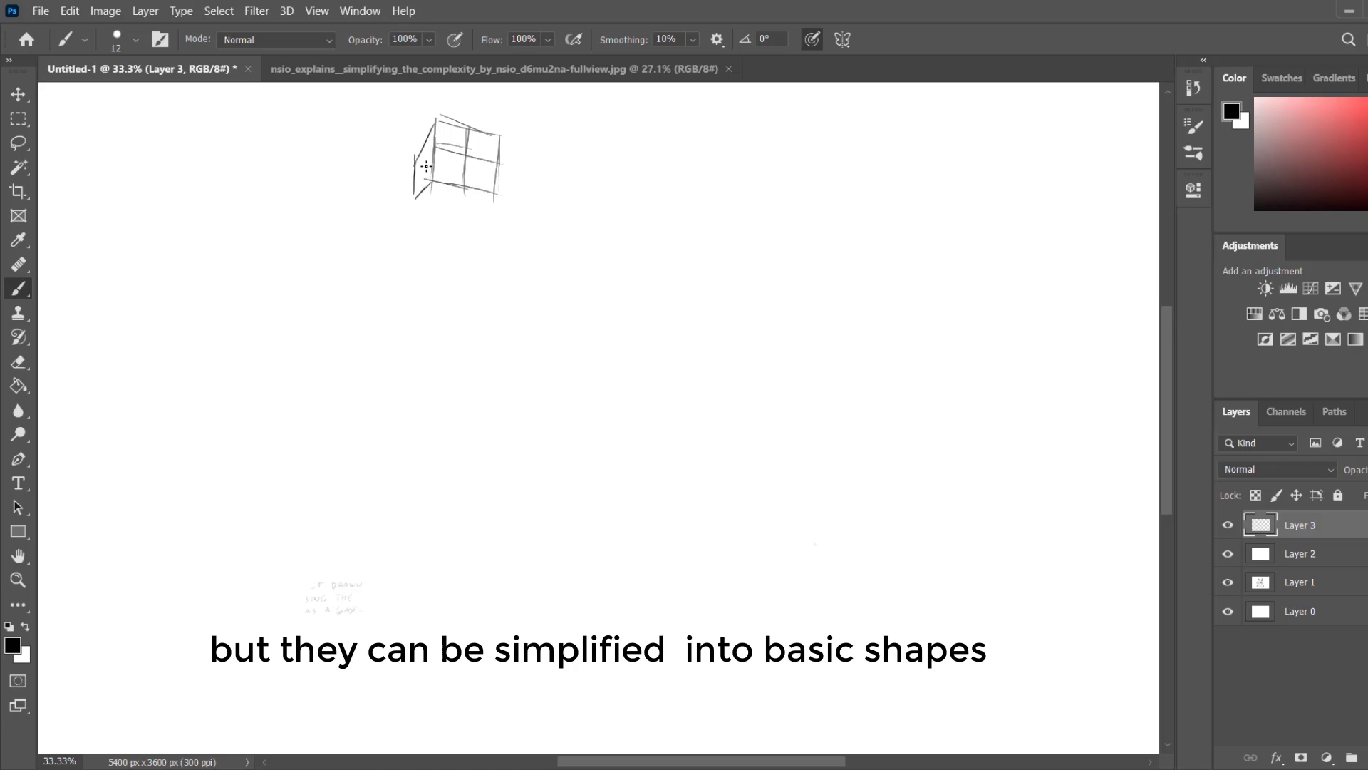
mouse_move(435, 142)
left_mouse_down()
mouse_move(432, 207)
mouse_move(496, 195)
mouse_move(479, 206)
mouse_move(470, 189)
mouse_move(423, 194)
mouse_move(481, 203)
left_mouse_up()
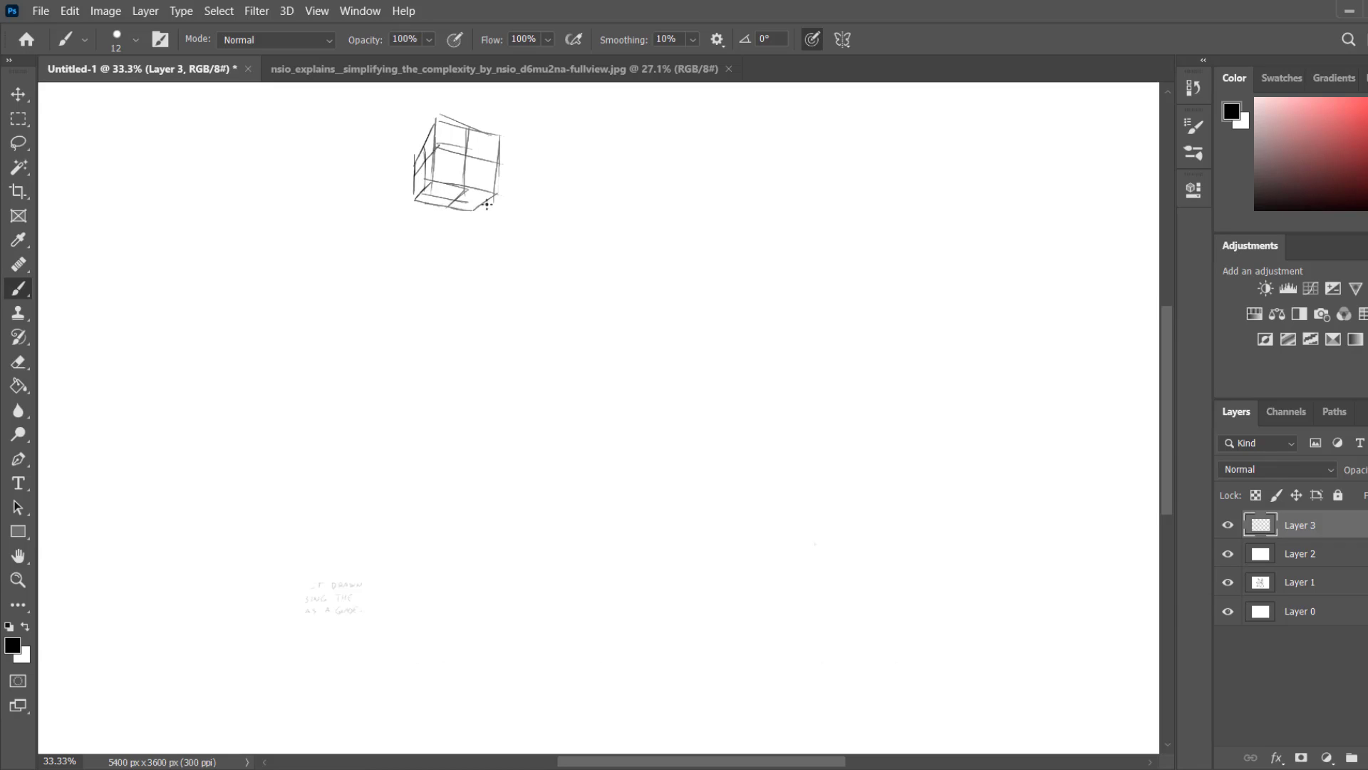
Sketch a short neck block and a chest box with front and side planes tapering towards the waist.
mouse_move(392, 225)
left_mouse_down()
mouse_move(478, 209)
mouse_move(436, 302)
left_mouse_up()
left_click_drag(476, 211, 438, 311)
mouse_move(392, 226)
left_mouse_down()
mouse_move(386, 302)
mouse_move(456, 306)
left_mouse_up()
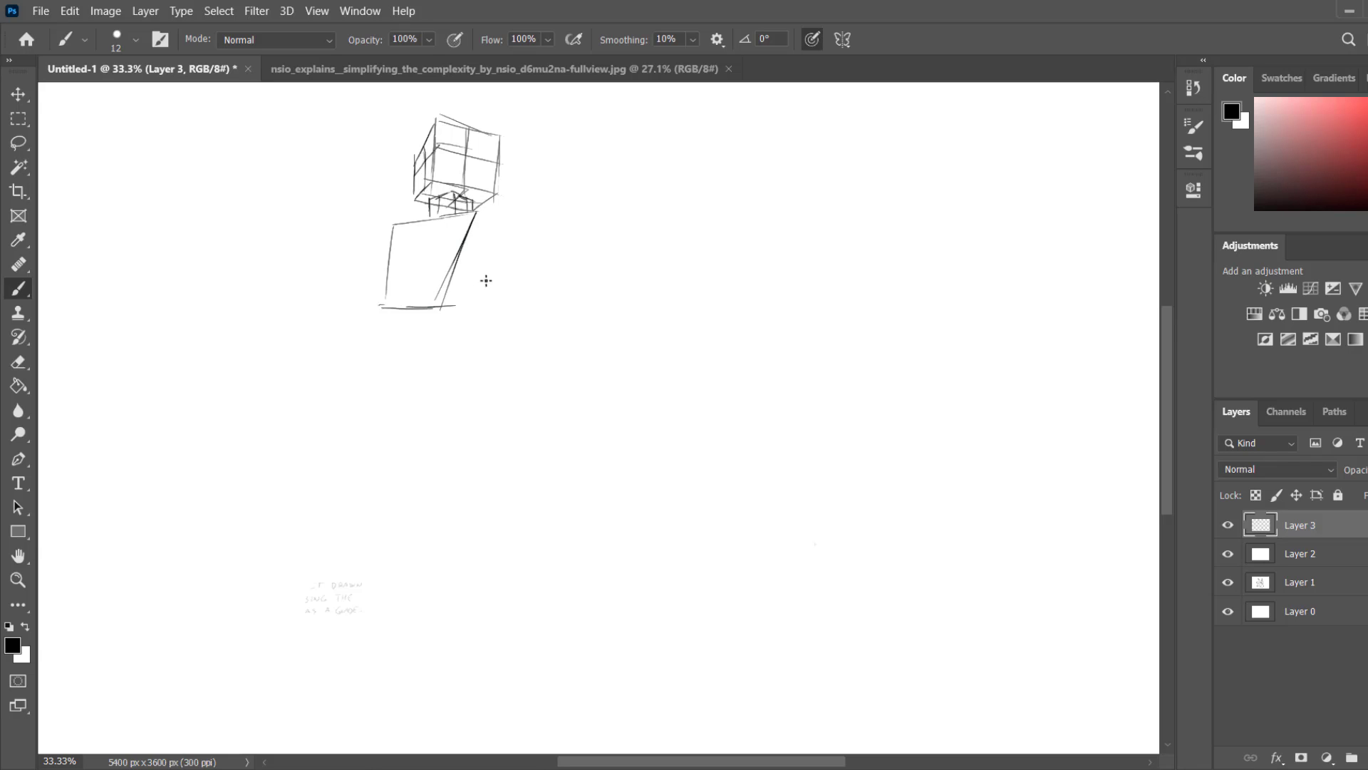
left_click_drag(498, 263, 476, 333)
mouse_move(476, 212)
left_mouse_down()
mouse_move(510, 241)
mouse_move(460, 321)
left_mouse_up()
left_click_drag(456, 255, 496, 275)
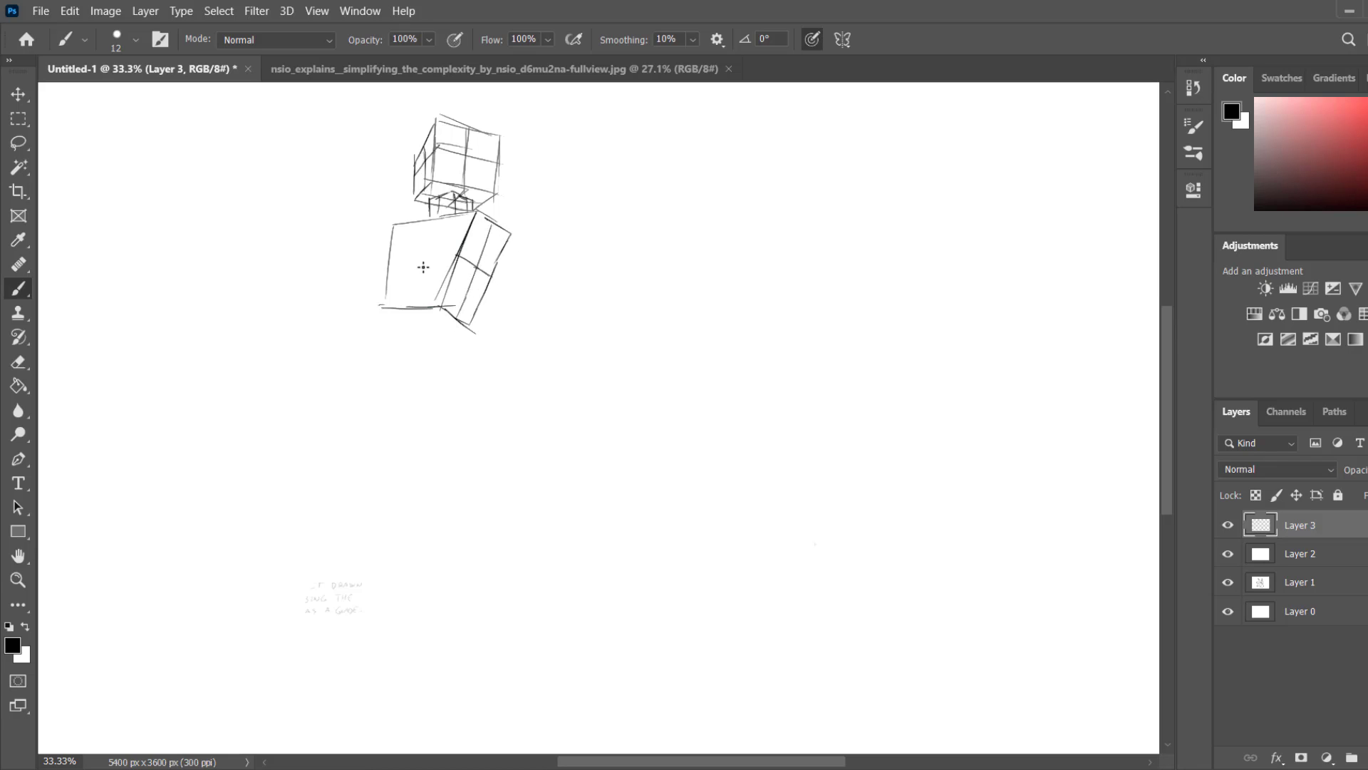
Add cross guidelines to the chest's front plane and sketch a narrow waist block directly beneath it.
mouse_move(388, 264)
left_mouse_down()
mouse_move(443, 255)
mouse_move(407, 308)
left_mouse_up()
mouse_move(424, 249)
left_mouse_down()
mouse_move(420, 308)
mouse_move(393, 326)
left_mouse_up()
key("ctrl+z")
mouse_move(384, 309)
left_mouse_down()
mouse_move(461, 312)
mouse_move(393, 326)
mouse_move(392, 343)
mouse_move(467, 343)
mouse_move(456, 326)
mouse_move(441, 315)
mouse_move(414, 329)
mouse_move(464, 432)
left_mouse_up()
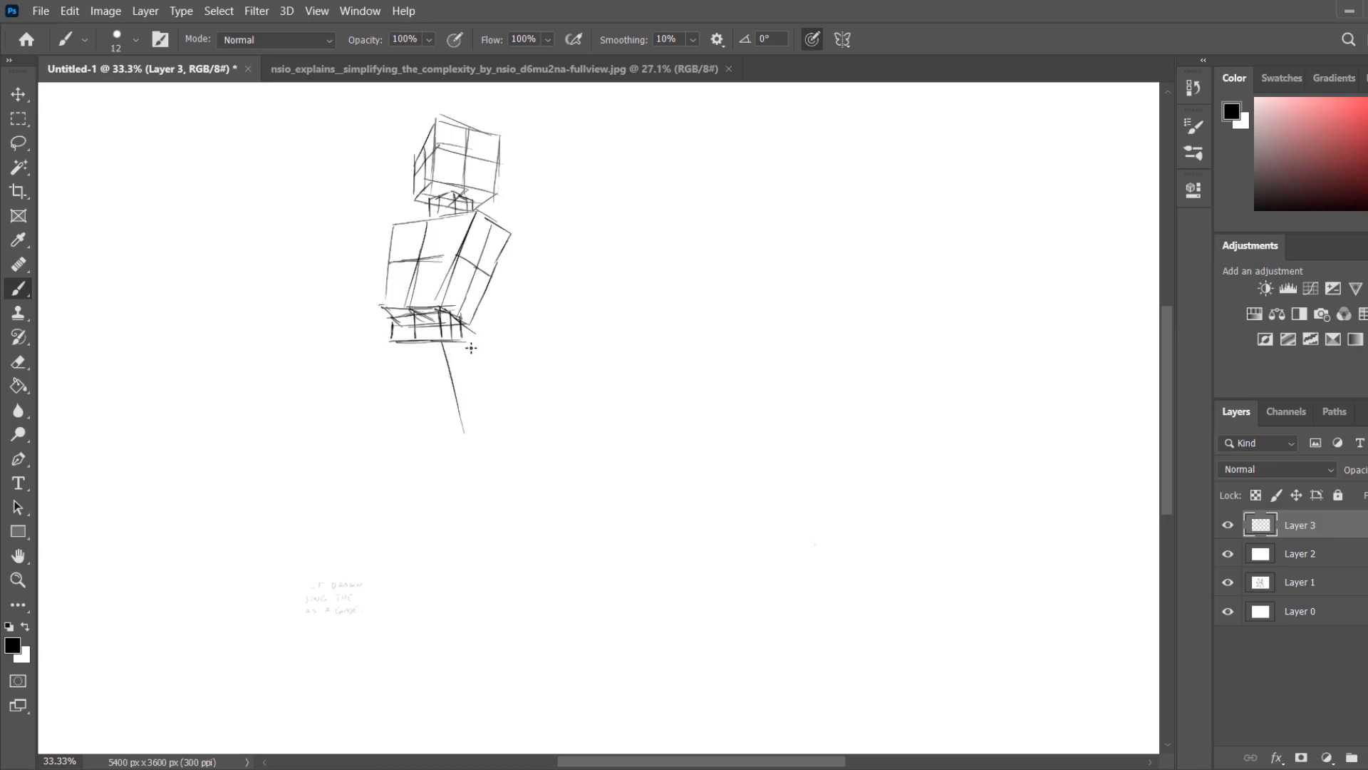
Sketch the pelvis block below the waist with centre, cross and side-plane lines, redoing misplaced strokes.
mouse_move(471, 347)
left_mouse_down()
mouse_move(497, 406)
mouse_move(418, 424)
mouse_move(371, 402)
left_mouse_up()
mouse_move(387, 342)
left_mouse_down()
mouse_move(371, 401)
mouse_move(414, 426)
left_mouse_up()
key("ctrl+z")
left_click_drag(410, 343, 416, 444)
key("ctrl+z")
mouse_move(385, 380)
left_mouse_down()
mouse_move(443, 382)
mouse_move(489, 360)
left_mouse_up()
key("ctrl+z")
key("ctrl+z")
Sketch the thigh of the angled leg as a tapering box with lengthwise plane lines and a cross contour.
mouse_move(459, 340)
left_mouse_down()
mouse_move(474, 404)
mouse_move(460, 421)
mouse_move(503, 549)
left_mouse_up()
mouse_move(457, 418)
left_mouse_down()
mouse_move(511, 426)
mouse_move(500, 412)
mouse_move(512, 545)
left_mouse_up()
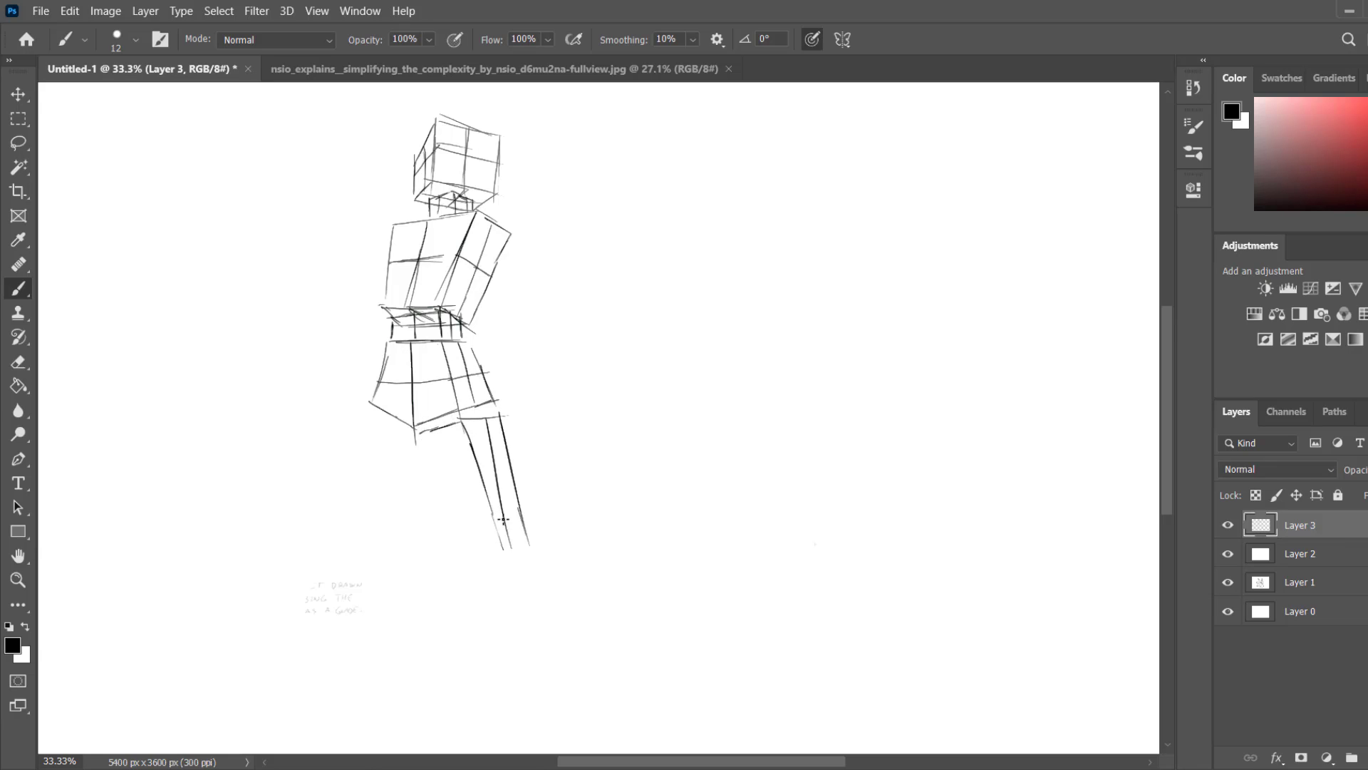
key("ctrl+z")
left_click_drag(487, 420, 520, 546)
mouse_move(480, 478)
left_mouse_down()
mouse_move(513, 476)
mouse_move(439, 493)
left_mouse_up()
mouse_move(439, 441)
left_mouse_down()
mouse_move(472, 557)
mouse_move(521, 540)
mouse_move(498, 561)
mouse_move(483, 553)
mouse_move(486, 570)
mouse_move(525, 548)
left_mouse_up()
Sketch the angled leg's knee block and tapering shin box with plane lines and a cross contour.
mouse_move(502, 546)
left_mouse_down()
mouse_move(518, 564)
mouse_move(485, 574)
mouse_move(531, 557)
mouse_move(543, 667)
left_mouse_up()
left_click_drag(523, 628, 548, 696)
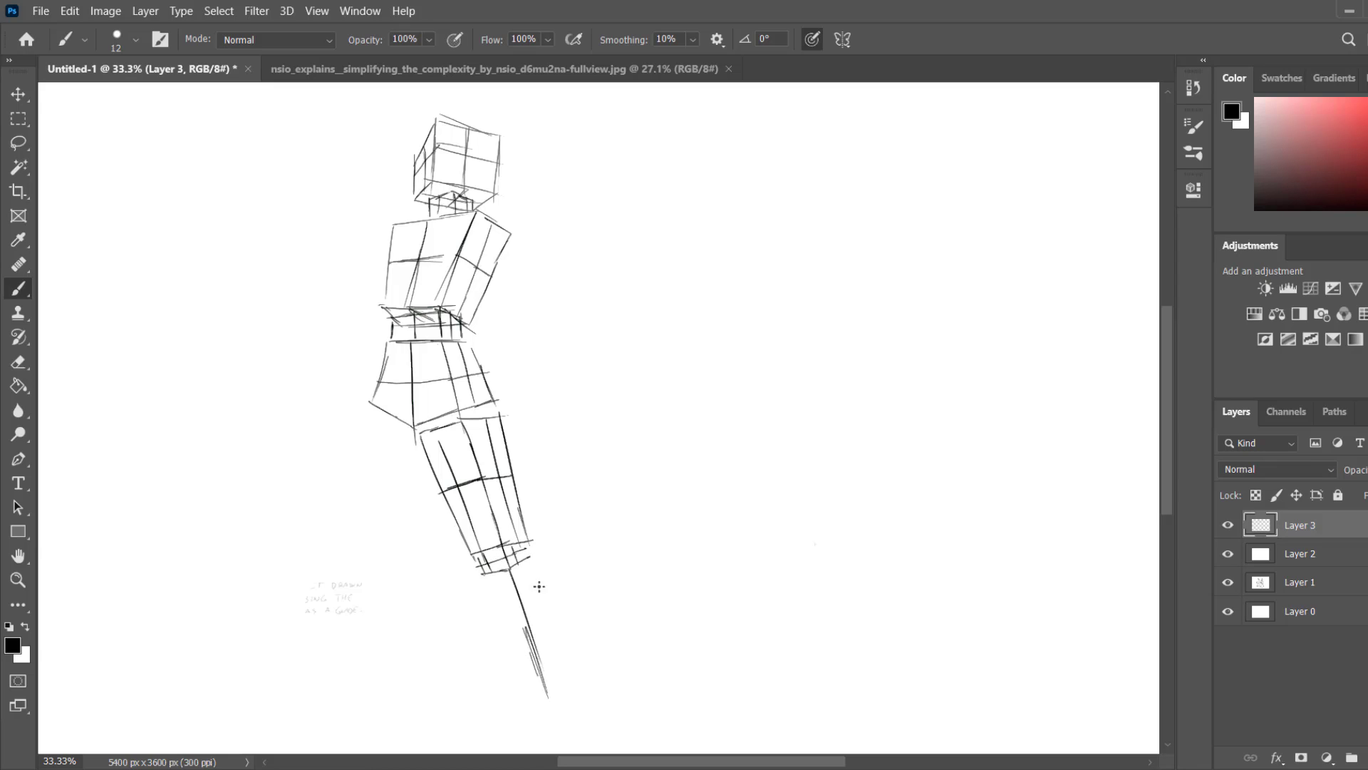
mouse_move(536, 570)
left_mouse_down()
mouse_move(557, 703)
mouse_move(568, 698)
left_mouse_up()
key("ctrl+z")
key("ctrl+z")
left_click_drag(484, 583, 535, 699)
left_click_drag(531, 635, 505, 640)
mouse_move(527, 572)
left_mouse_down()
mouse_move(518, 628)
mouse_move(496, 577)
mouse_move(545, 699)
left_mouse_up()
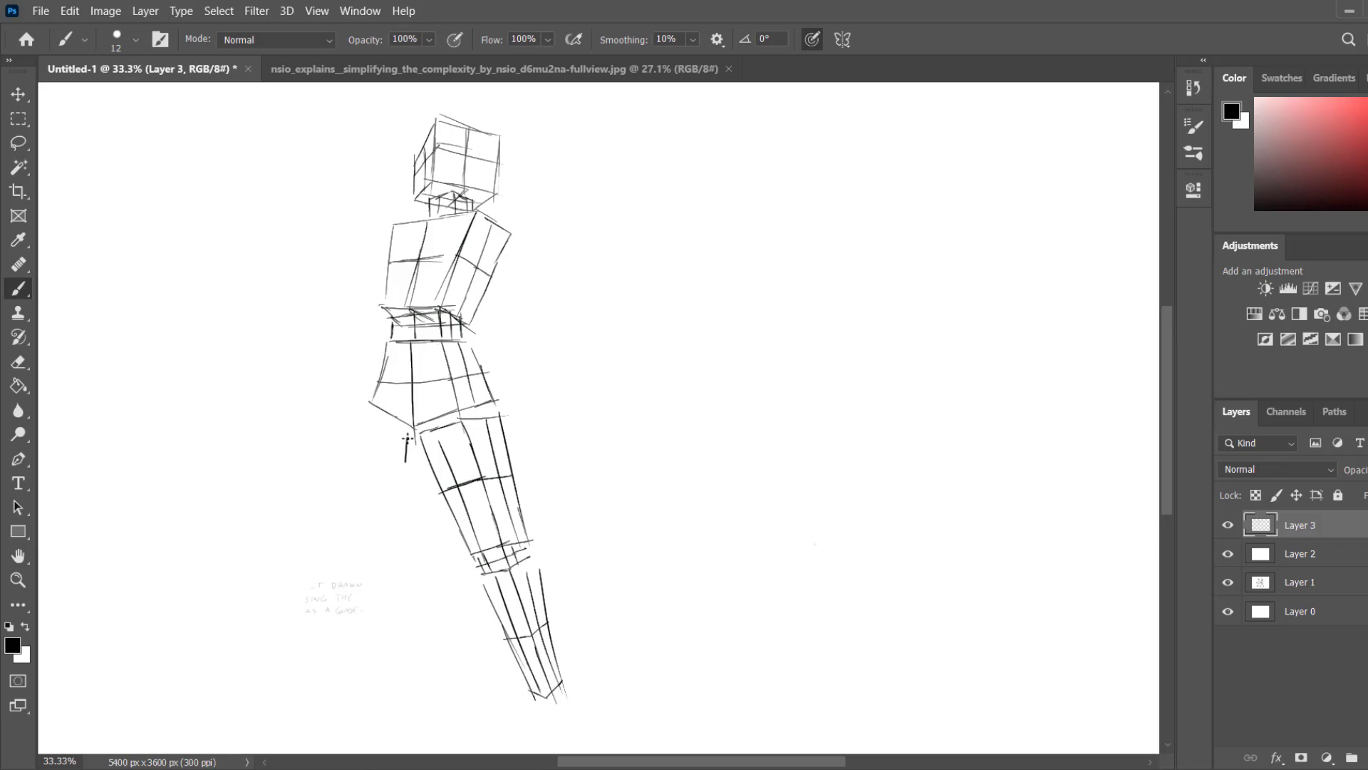
Sketch the outline of the straight leg's thigh beneath the pelvis, undoing strokes that miss the shape.
left_click_drag(404, 466, 399, 581)
key("ctrl+z")
mouse_move(367, 421)
left_mouse_down()
mouse_move(412, 436)
mouse_move(388, 414)
mouse_move(368, 425)
mouse_move(372, 543)
mouse_move(397, 555)
mouse_move(427, 543)
left_mouse_up()
key("ctrl+z")
key("ctrl+z")
key("ctrl+z")
key("ctrl+z")
key("ctrl+z")
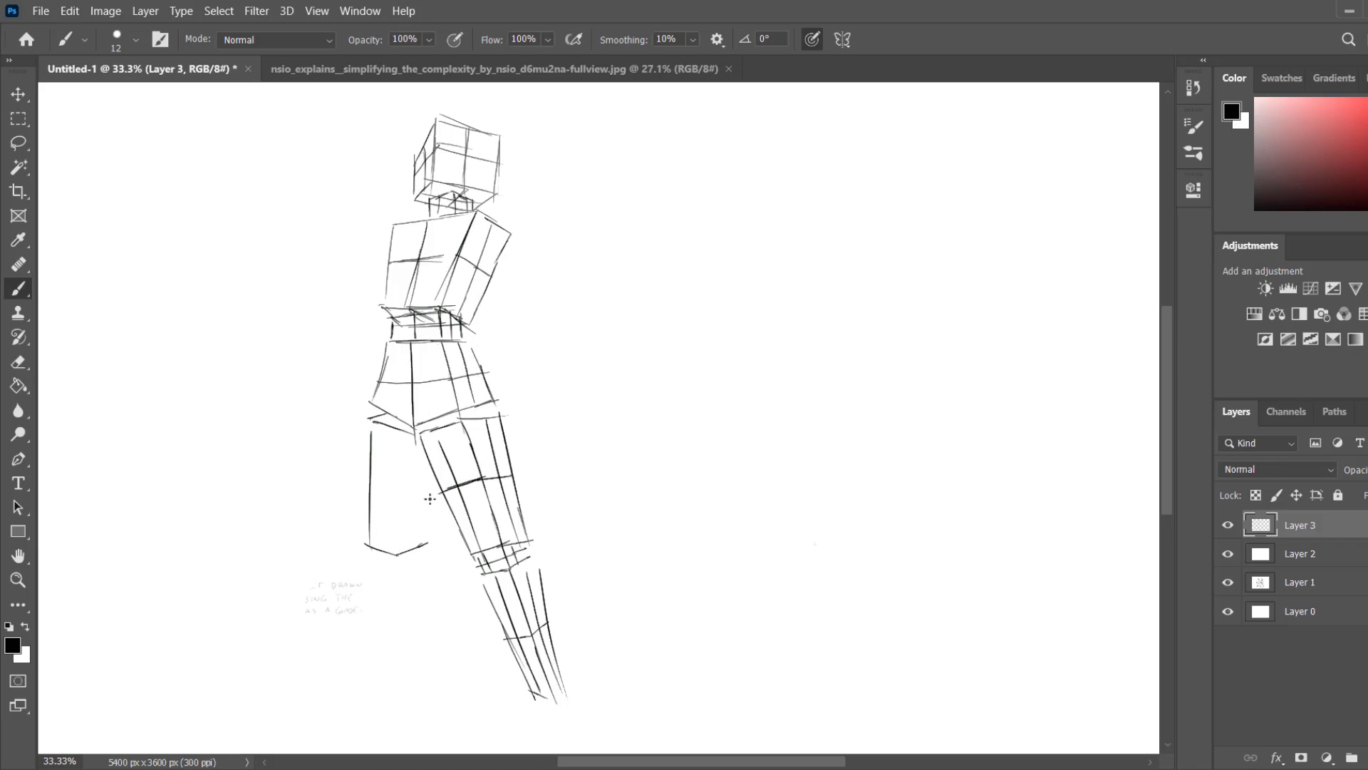
Complete the straight leg's thigh with its inner edge, plane lines, a cross contour and the knee block.
mouse_move(431, 473)
left_mouse_down()
mouse_move(427, 551)
mouse_move(415, 534)
left_mouse_up()
left_click_drag(411, 436, 403, 549)
left_click_drag(430, 478, 370, 483)
mouse_move(392, 431)
left_mouse_down()
mouse_move(384, 567)
mouse_move(400, 563)
left_mouse_up()
key("ctrl+z")
mouse_move(396, 562)
left_mouse_down()
mouse_move(421, 550)
mouse_move(401, 567)
mouse_move(392, 555)
mouse_move(393, 570)
mouse_move(372, 560)
mouse_move(398, 569)
left_mouse_up()
Sketch the straight leg's shin as a tapering box with plane lines and a cross contour.
mouse_move(418, 555)
left_mouse_down()
mouse_move(394, 570)
mouse_move(413, 627)
mouse_move(408, 671)
left_mouse_up()
mouse_move(372, 568)
left_mouse_down()
mouse_move(372, 677)
mouse_move(390, 682)
left_mouse_up()
left_click_drag(411, 671, 390, 682)
left_click_drag(397, 574, 391, 707)
mouse_move(408, 630)
left_mouse_down()
mouse_move(375, 620)
mouse_move(404, 629)
left_mouse_up()
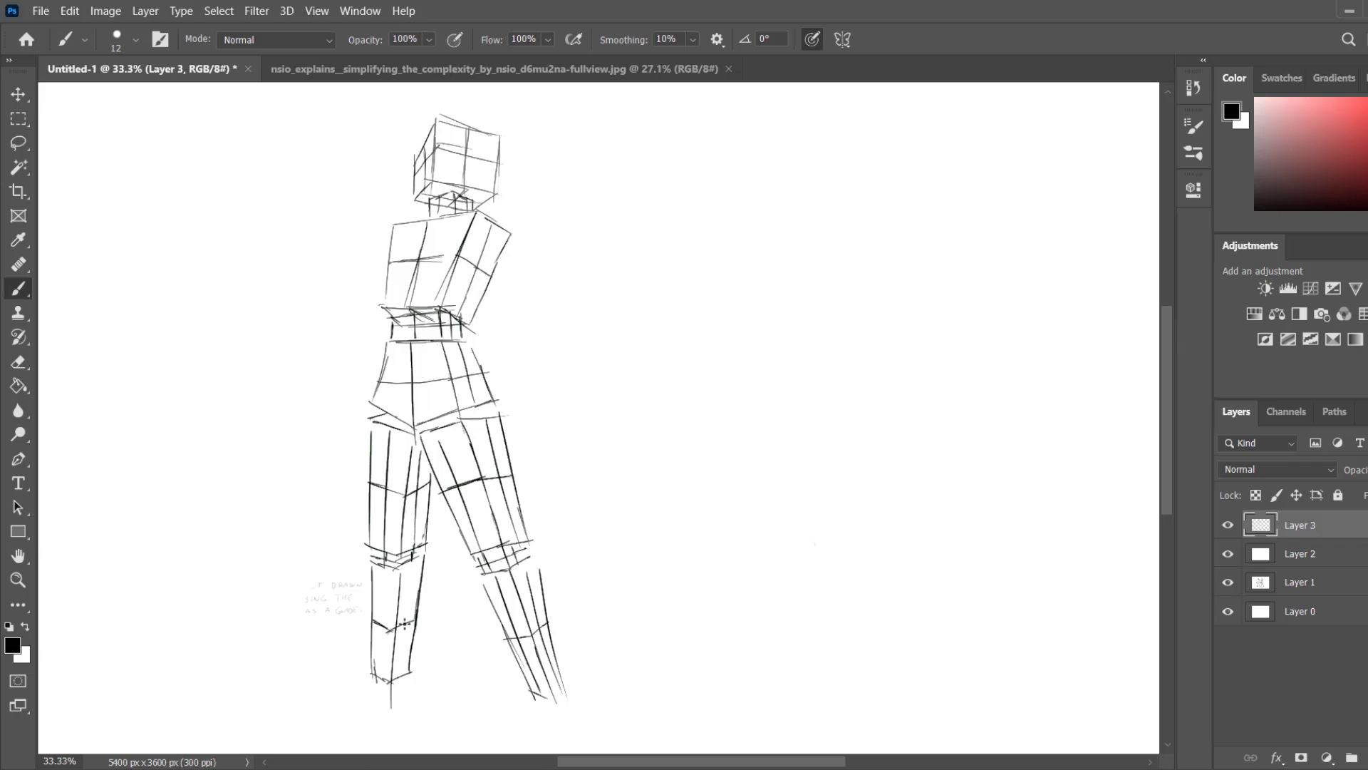
mouse_move(412, 564)
left_mouse_down()
mouse_move(402, 663)
mouse_move(388, 613)
mouse_move(381, 672)
left_mouse_up()
Sketch the straight leg's ankle and foot as wedge-shaped boxes with plane lines.
scroll(387, 624, "down", 3)
left_click_drag(401, 571, 410, 589)
left_click_drag(392, 597, 408, 588)
left_click_drag(412, 582, 389, 585)
mouse_move(380, 571)
left_mouse_down()
mouse_move(383, 592)
mouse_move(349, 619)
mouse_move(369, 590)
left_mouse_up()
key("ctrl+z")
mouse_move(385, 585)
left_mouse_down()
mouse_move(340, 616)
mouse_move(412, 604)
mouse_move(360, 624)
mouse_move(388, 601)
mouse_move(361, 625)
left_mouse_up()
Close the top of the angled leg's shin and sketch its foot as a small box.
left_click_drag(458, 531, 399, 462)
left_click_drag(476, 372, 481, 398)
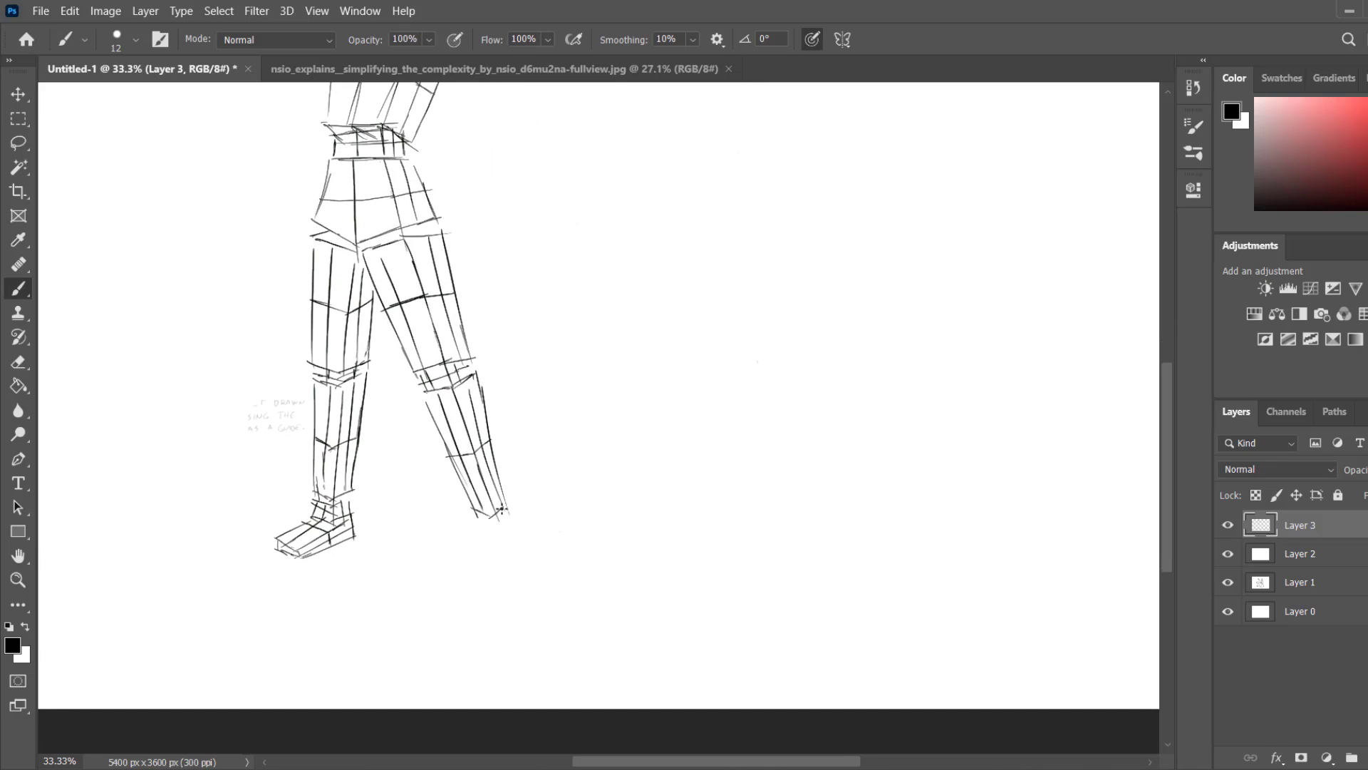
mouse_move(477, 521)
left_mouse_down()
mouse_move(518, 565)
mouse_move(476, 577)
mouse_move(482, 558)
mouse_move(476, 583)
mouse_move(502, 539)
mouse_move(499, 580)
mouse_move(505, 530)
left_mouse_up()
left_click_drag(522, 586, 476, 585)
Sketch the far arm's shoulder and upper arm as segmented boxes beside the front plane of the chest.
left_click_drag(400, 288, 500, 530)
left_click_drag(472, 481, 480, 489)
mouse_move(480, 488)
left_mouse_down()
mouse_move(460, 492)
mouse_move(491, 559)
left_mouse_up()
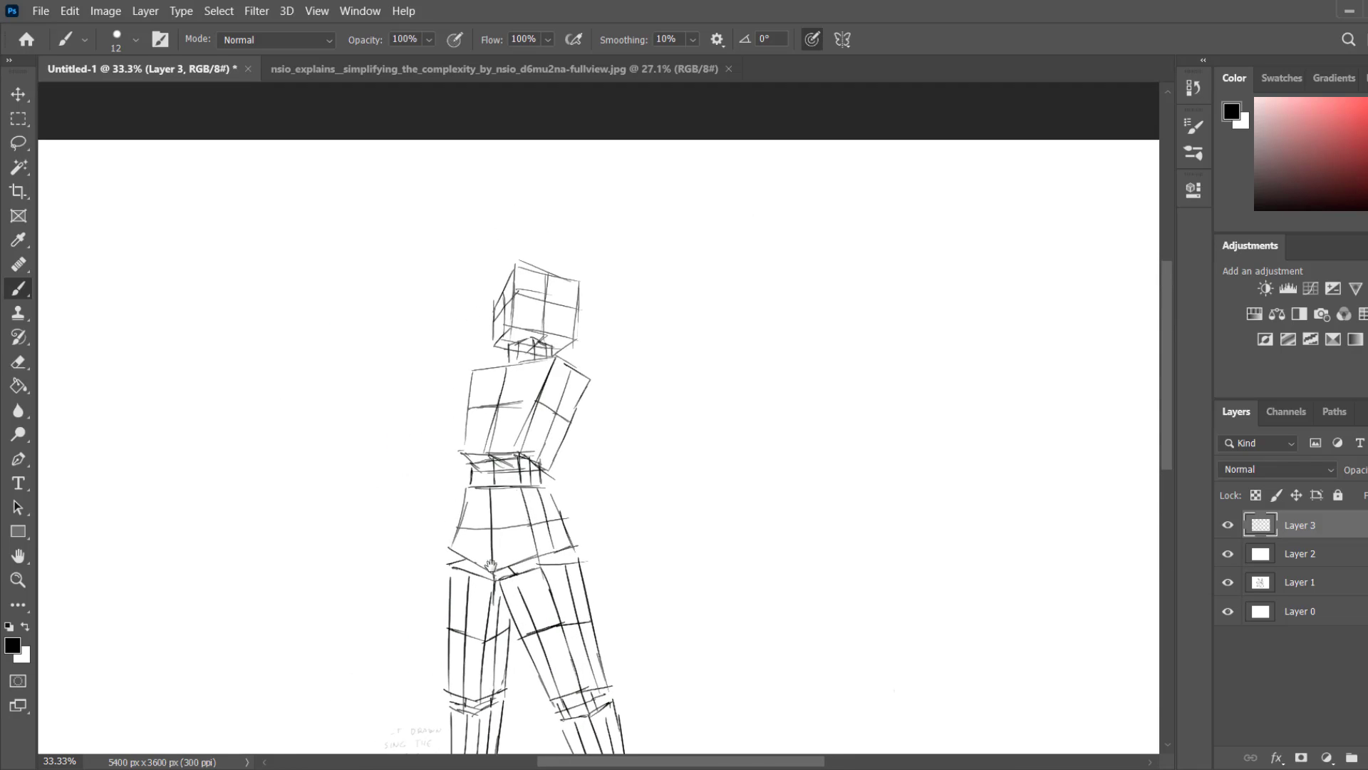
mouse_move(454, 384)
left_mouse_down()
mouse_move(448, 415)
mouse_move(466, 410)
left_mouse_up()
left_click_drag(462, 379, 458, 410)
left_click_drag(450, 395, 471, 390)
left_click_drag(458, 445, 456, 411)
Sketch the far arm's forearm as a tapering box with plane lines and a cross contour.
mouse_move(455, 386)
left_mouse_down()
mouse_move(446, 413)
mouse_move(468, 411)
mouse_move(468, 385)
mouse_move(433, 410)
mouse_move(455, 446)
mouse_move(425, 441)
mouse_move(404, 516)
left_mouse_up()
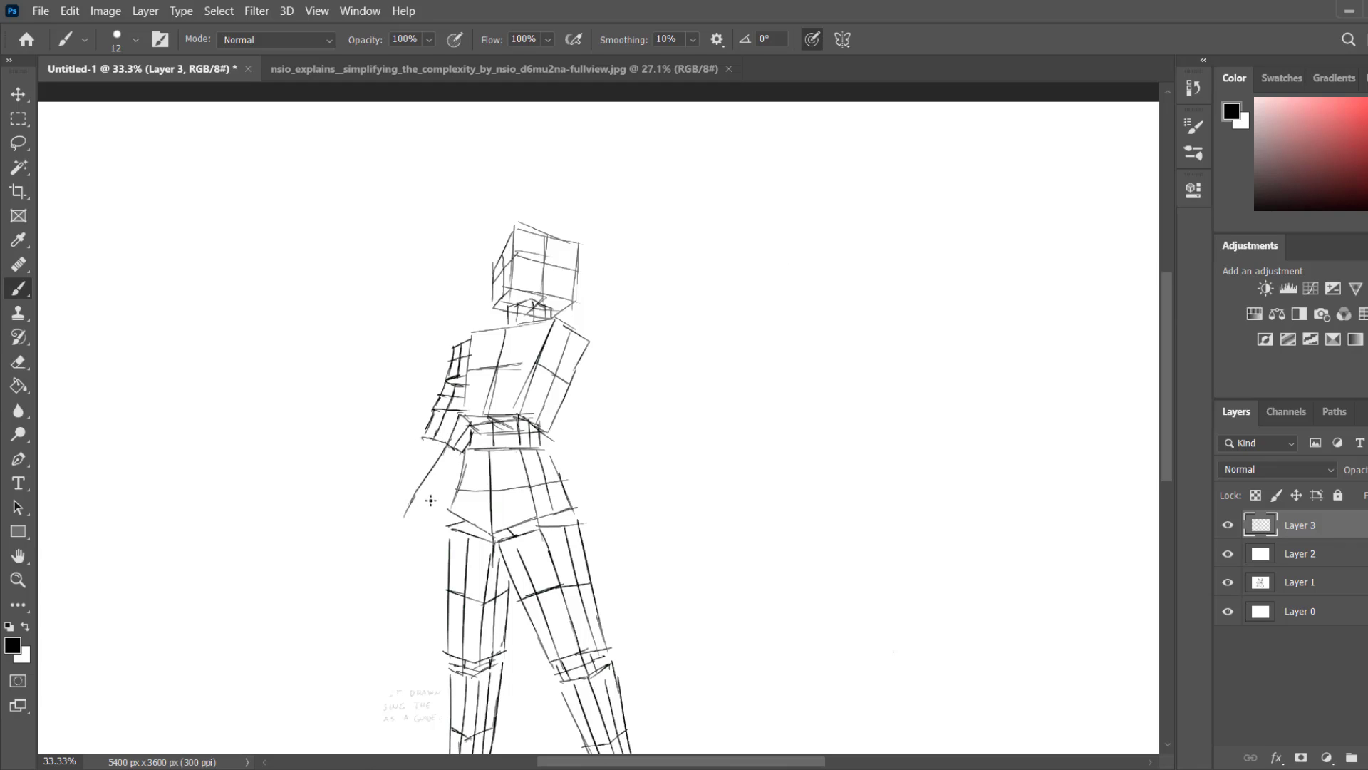
left_click_drag(454, 470, 412, 522)
left_click_drag(434, 442, 402, 507)
left_click_drag(420, 444, 387, 514)
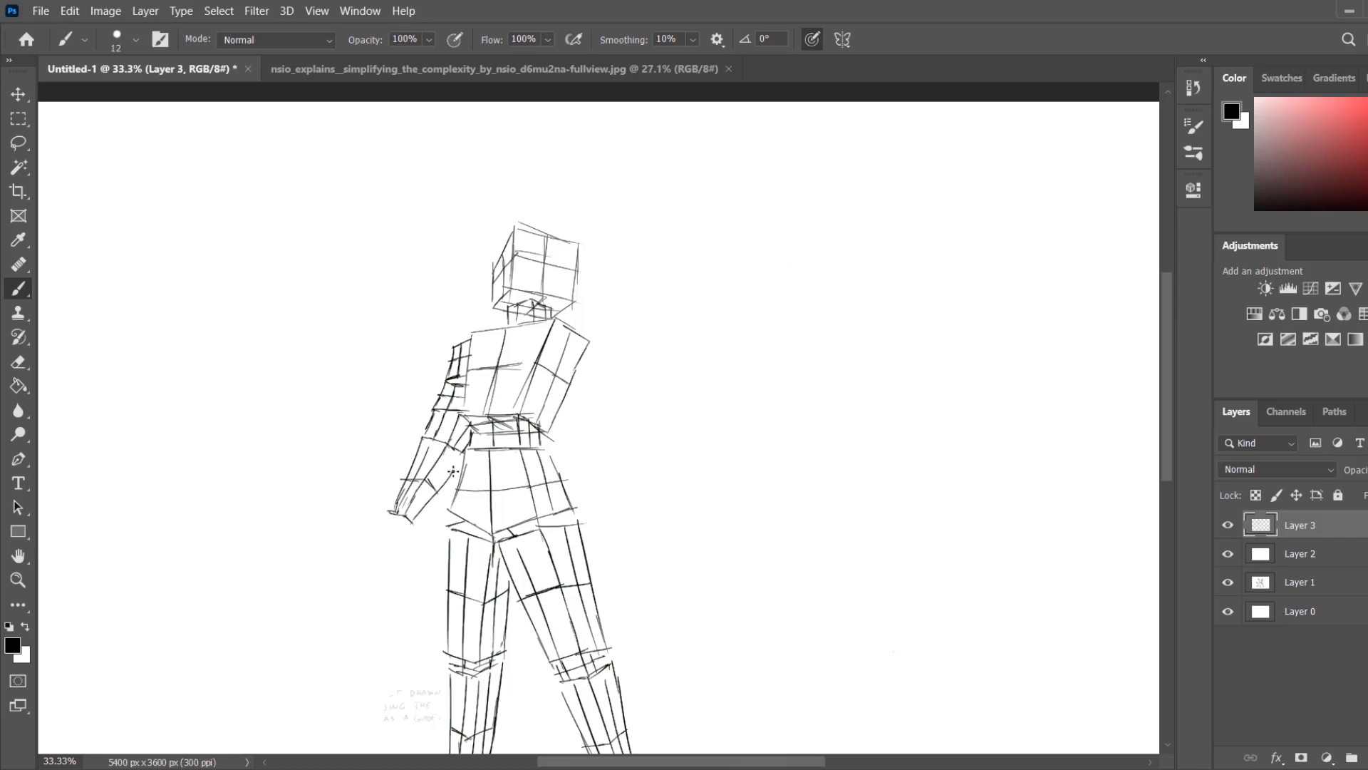
Finish the far arm's elbow and sketch the wrist and hand as small gridded blocks.
left_click_drag(430, 447, 459, 468)
mouse_move(441, 513)
left_mouse_down()
mouse_move(454, 424)
mouse_move(422, 440)
mouse_move(408, 473)
left_mouse_up()
mouse_move(408, 473)
left_mouse_down()
mouse_move(387, 463)
mouse_move(415, 456)
left_mouse_up()
mouse_move(407, 435)
left_mouse_down()
mouse_move(401, 460)
mouse_move(424, 472)
left_mouse_up()
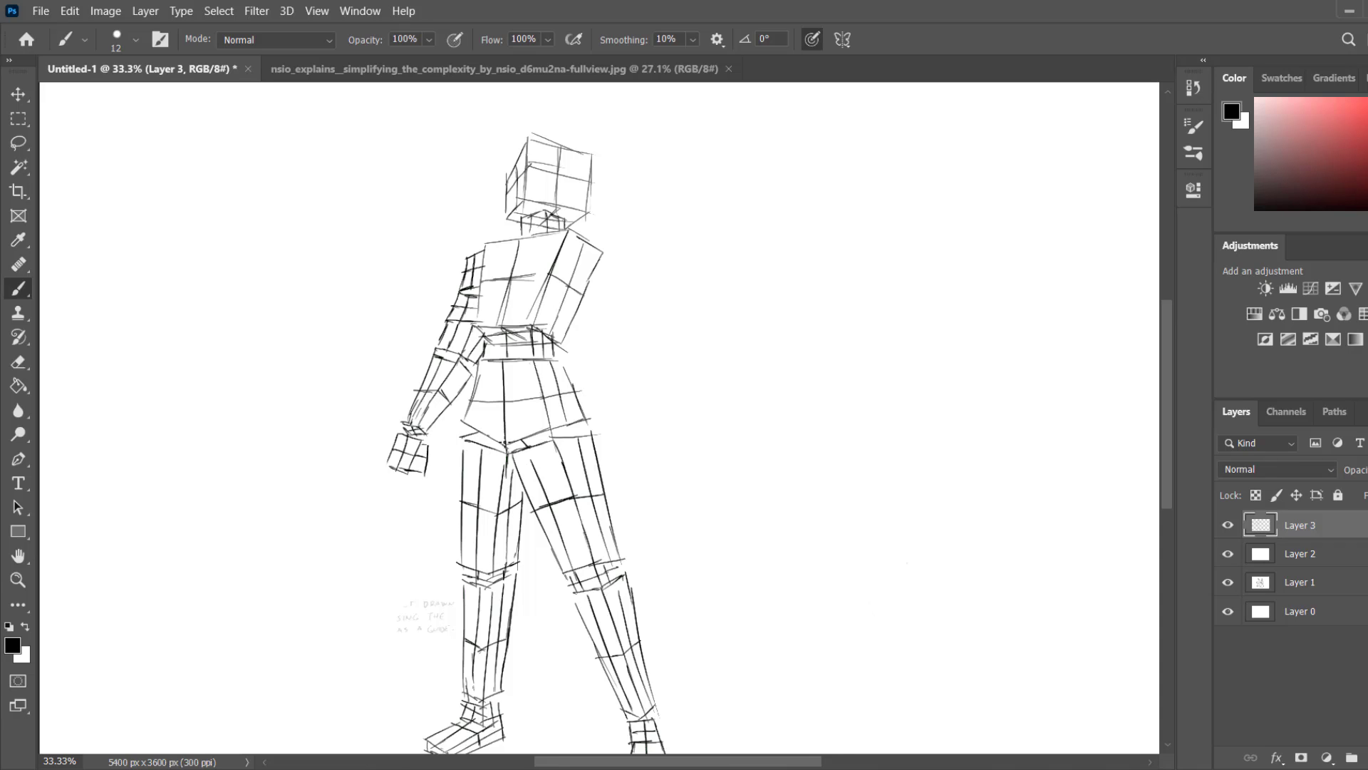
Sketch the near arm's forearm as a tapering box and its hand as a block with a thumb side plane.
mouse_move(533, 403)
left_mouse_down()
mouse_move(434, 461)
mouse_move(562, 492)
left_mouse_up()
key("ctrl+z")
left_click_drag(550, 401, 553, 484)
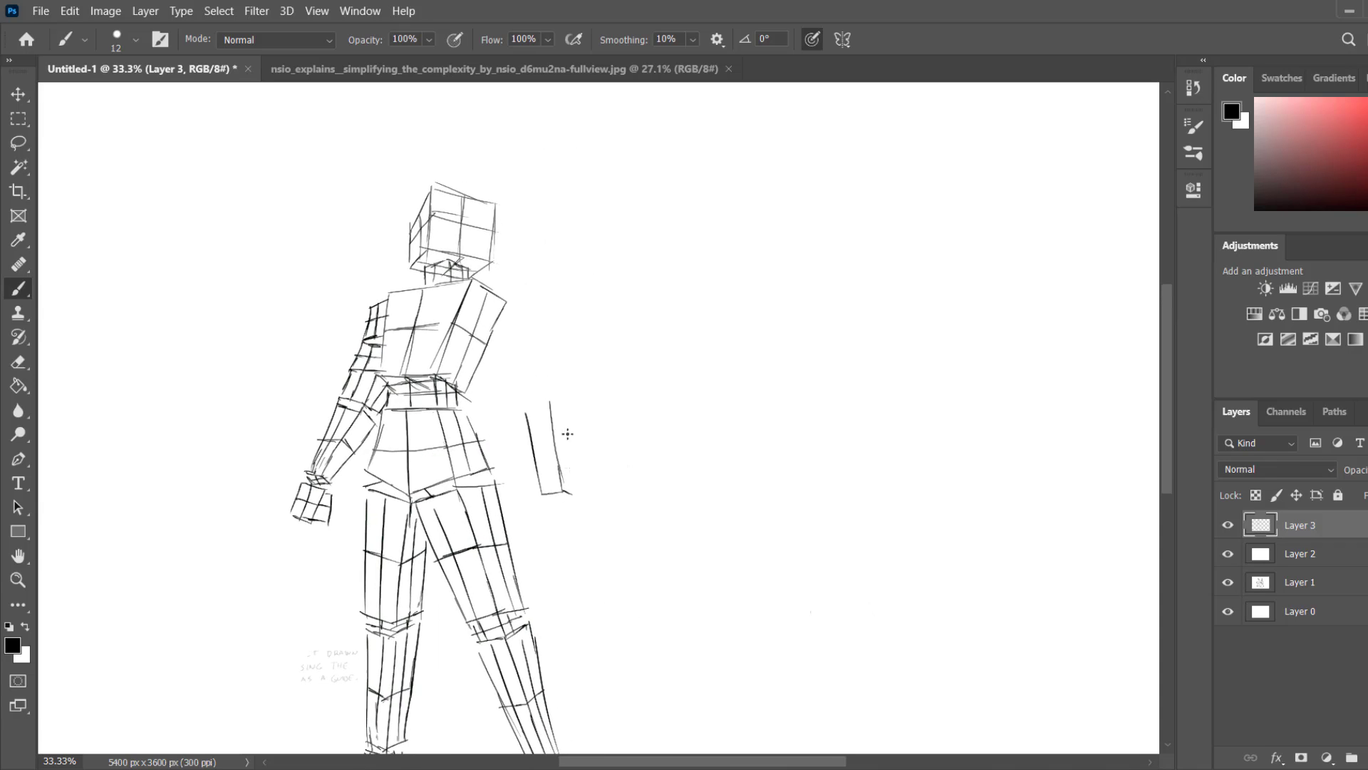
left_click_drag(563, 408, 570, 492)
mouse_move(521, 405)
left_mouse_down()
mouse_move(563, 408)
mouse_move(550, 486)
mouse_move(545, 449)
mouse_move(552, 436)
mouse_move(559, 472)
mouse_move(529, 472)
left_mouse_up()
mouse_move(528, 439)
left_mouse_down()
mouse_move(531, 473)
mouse_move(543, 469)
left_mouse_up()
mouse_move(531, 454)
left_mouse_down()
mouse_move(558, 452)
mouse_move(568, 466)
left_mouse_up()
Connect the near forearm to the chest by sketching the shoulder block, upper arm box and elbow.
scroll(542, 428, "up", 4)
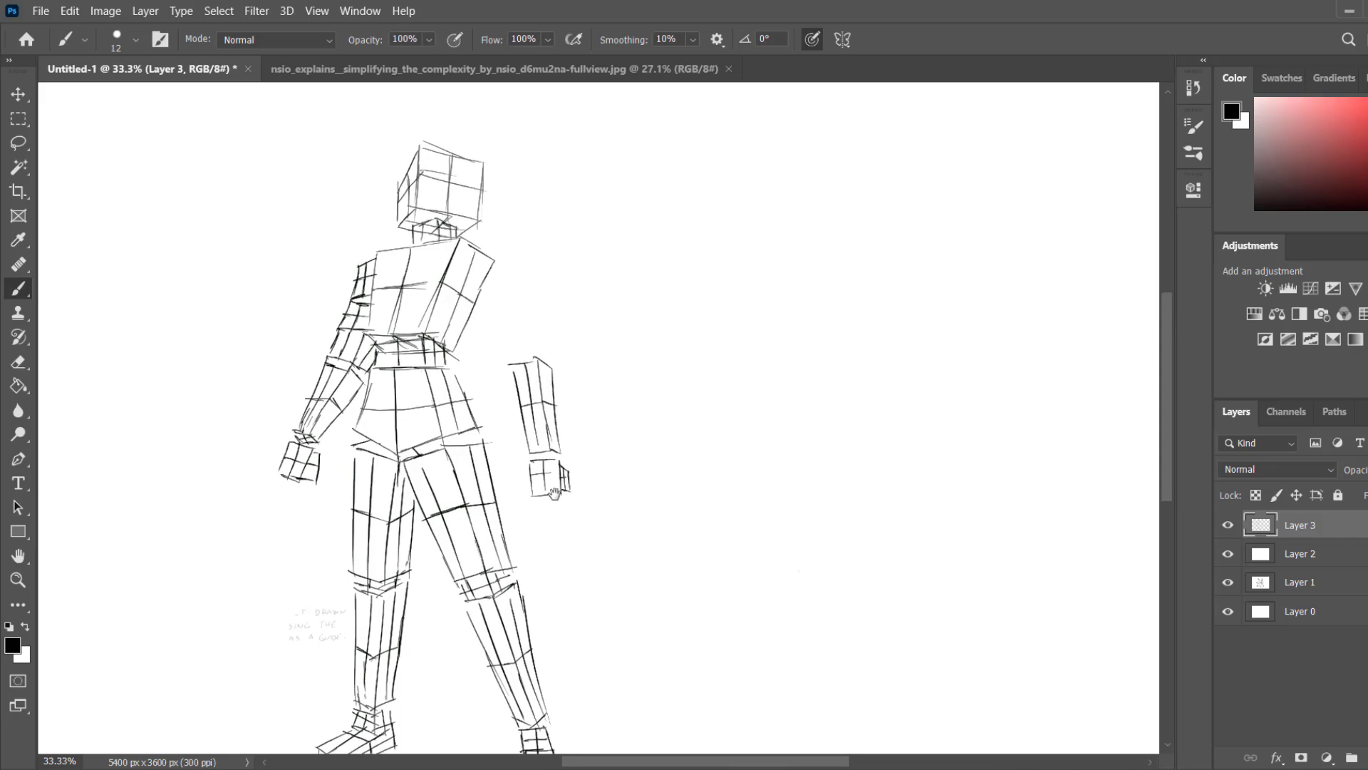
mouse_move(513, 359)
left_mouse_down()
mouse_move(537, 416)
mouse_move(504, 440)
left_mouse_up()
key("ctrl+z")
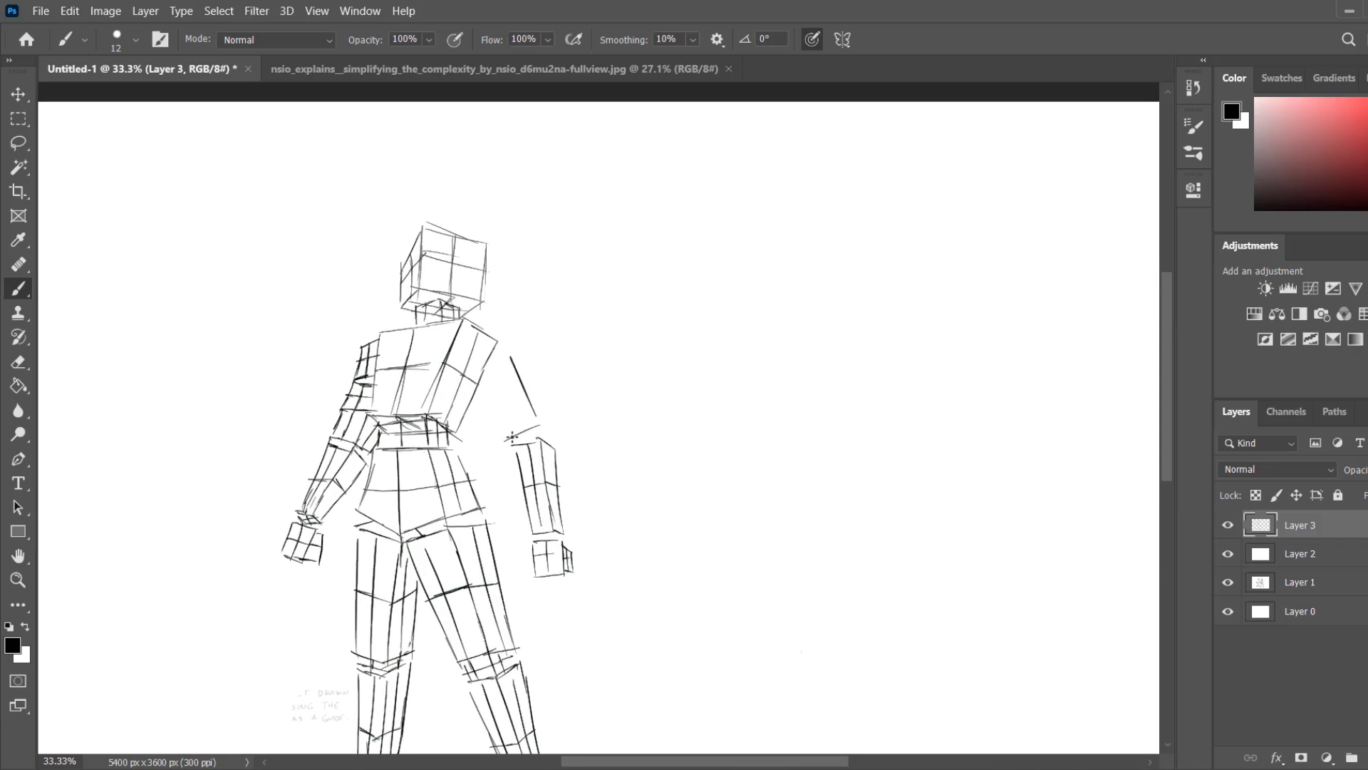
left_click_drag(479, 385, 504, 428)
left_click_drag(483, 368, 502, 359)
mouse_move(497, 360)
left_mouse_down()
mouse_move(519, 419)
mouse_move(514, 396)
mouse_move(537, 393)
mouse_move(539, 431)
mouse_move(532, 372)
left_mouse_up()
key("ctrl+z")
mouse_move(504, 317)
left_mouse_down()
mouse_move(507, 354)
mouse_move(500, 315)
mouse_move(526, 362)
mouse_move(524, 335)
left_mouse_up()
key("ctrl+z")
key("ctrl+z")
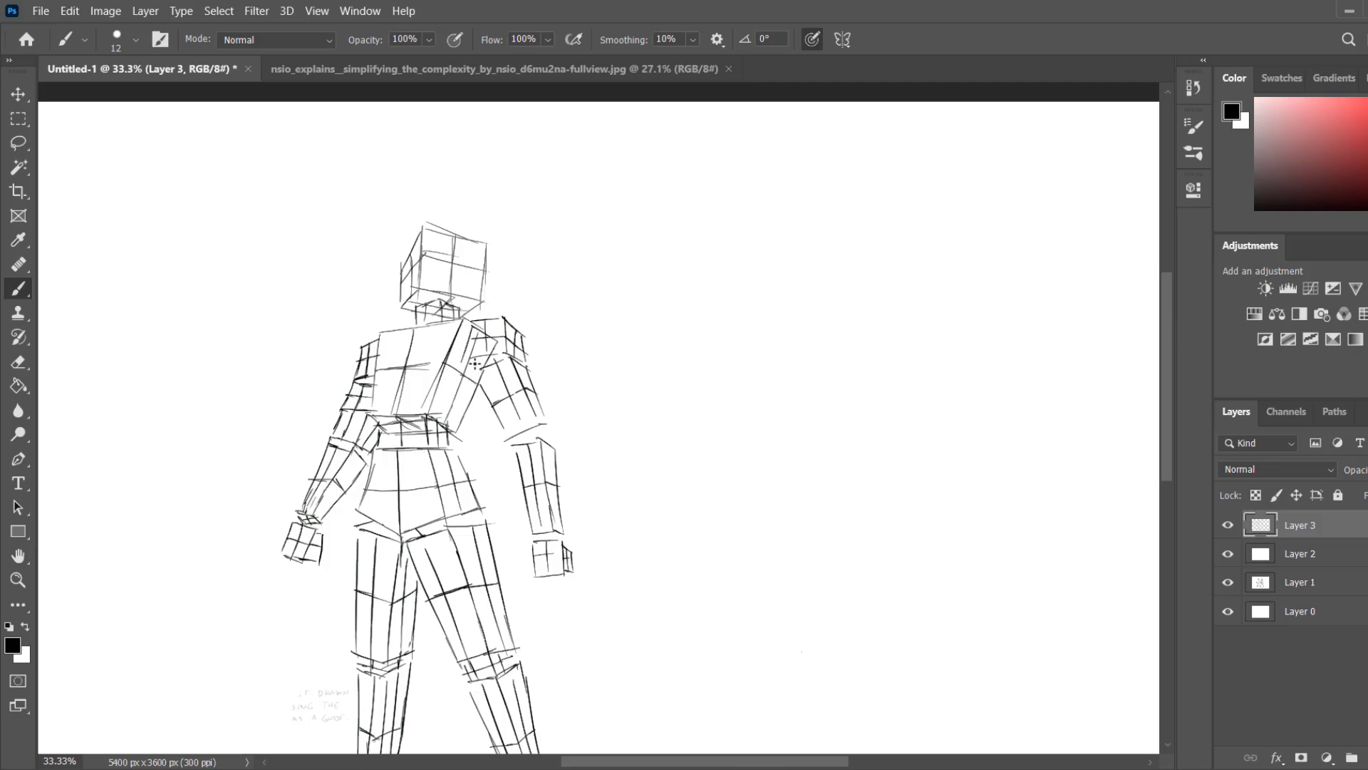
left_click_drag(545, 430, 530, 437)
scroll(539, 427, "down", 3)
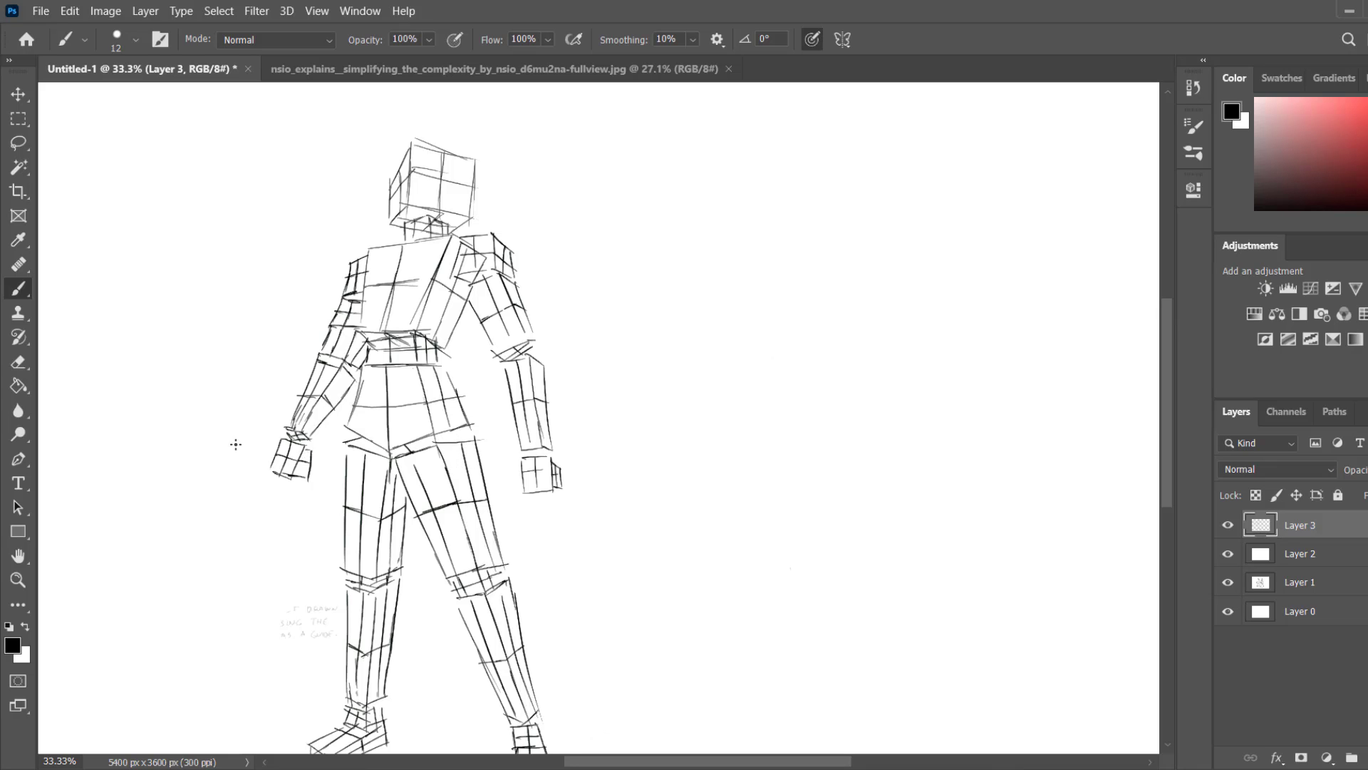
Draw a round cranium for a second figure in the empty space beside the box figure.
left_click(18, 579)
left_click(631, 344)
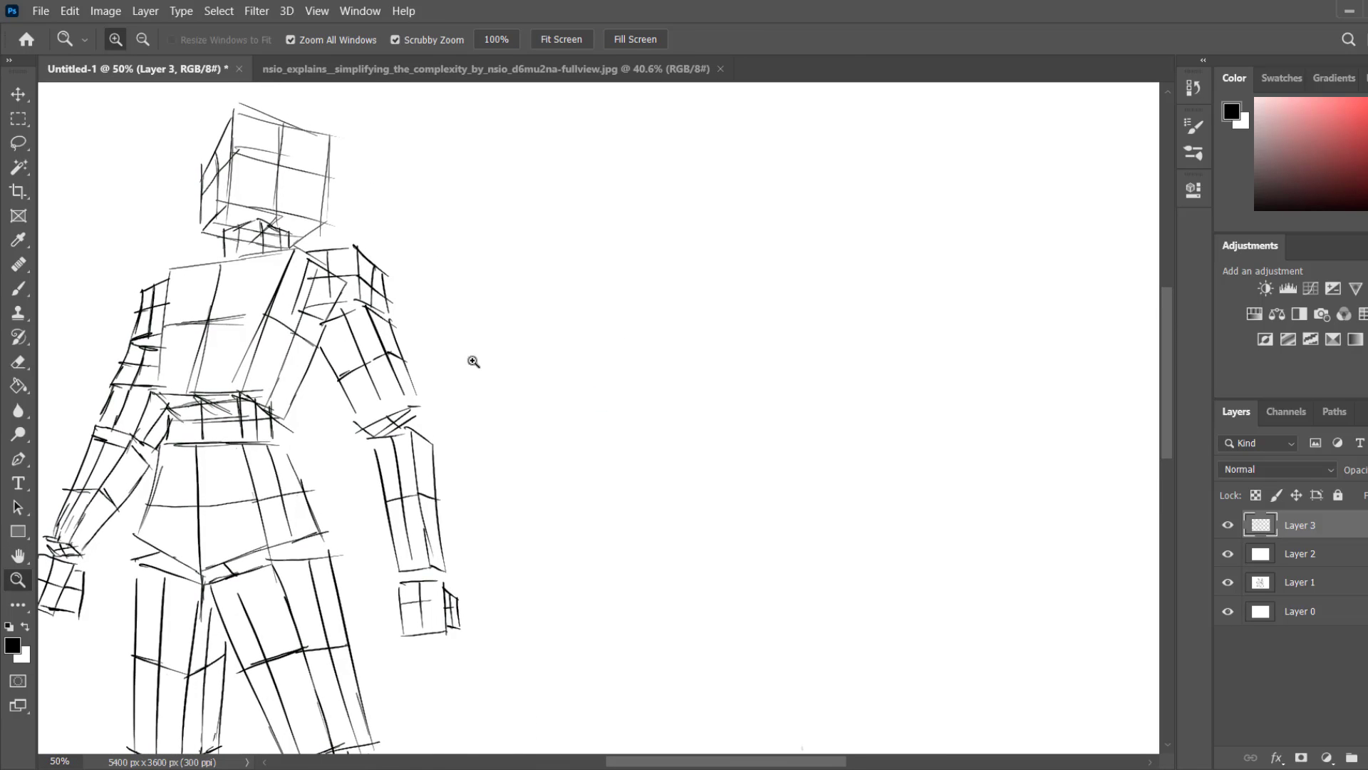
left_click(18, 288)
mouse_move(660, 347)
left_mouse_down()
mouse_move(672, 376)
mouse_move(713, 357)
left_mouse_up()
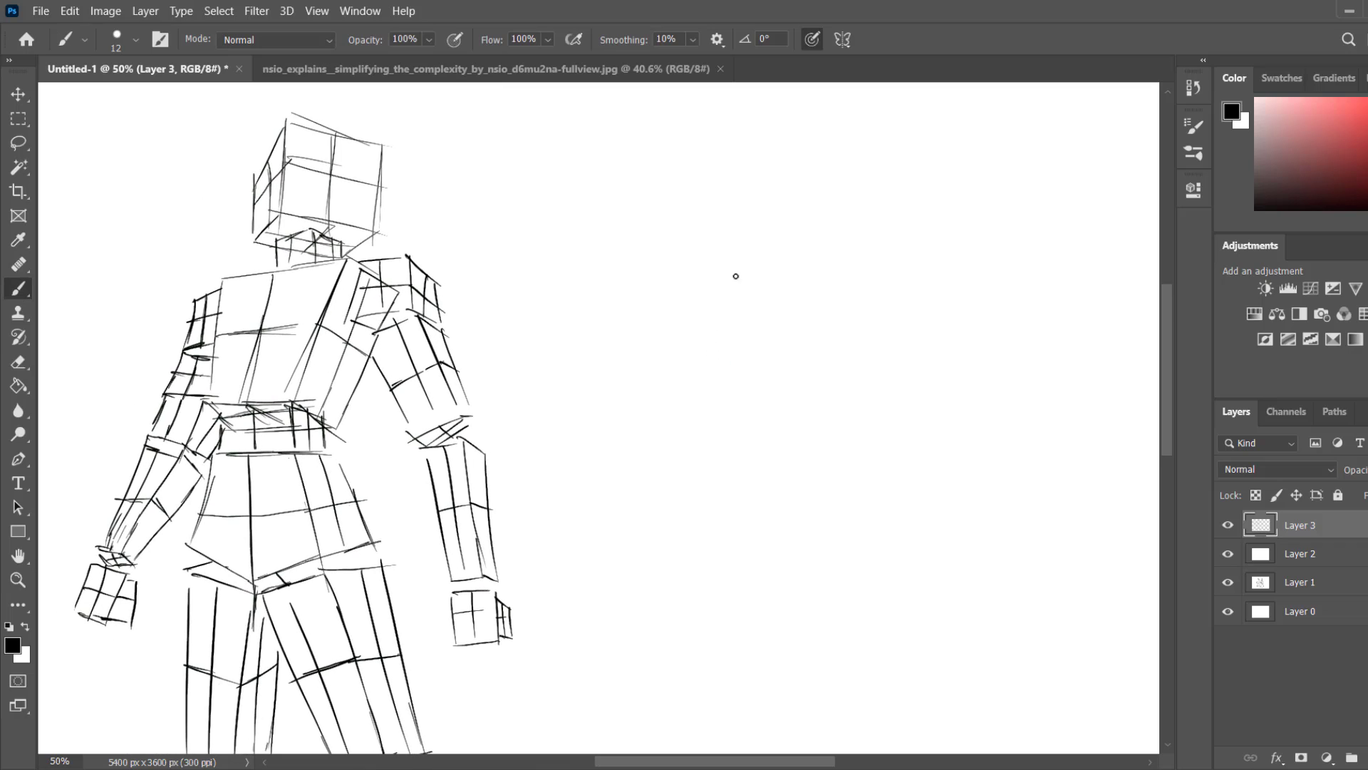
mouse_move(691, 183)
left_mouse_down()
mouse_move(738, 154)
mouse_move(789, 206)
left_mouse_up()
mouse_move(690, 187)
left_mouse_down()
mouse_move(705, 232)
mouse_move(779, 227)
left_mouse_up()
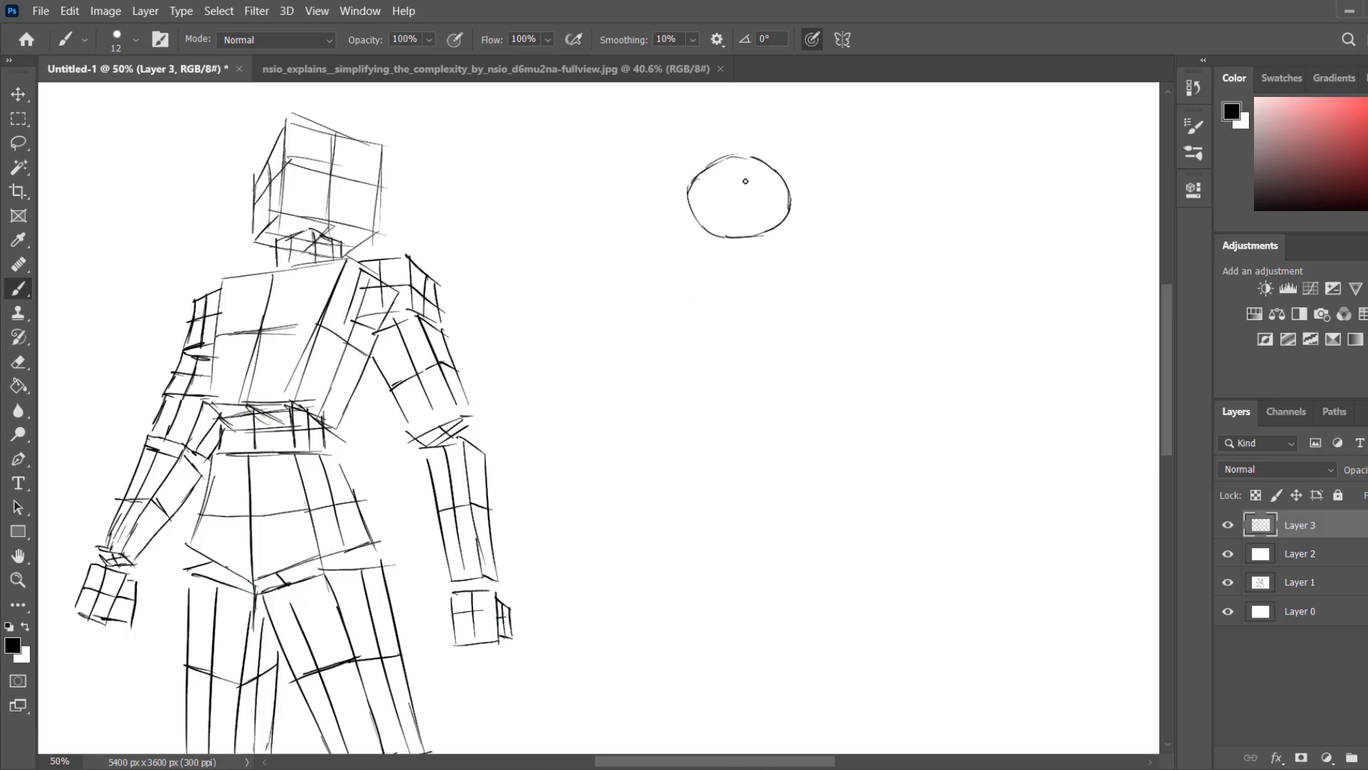
Add the curved face centre line, jaw contour, oval side plane and eye and mouth guides to the round head.
left_click_drag(761, 163, 771, 213)
left_click_drag(791, 234, 771, 265)
left_click_drag(696, 244, 713, 234)
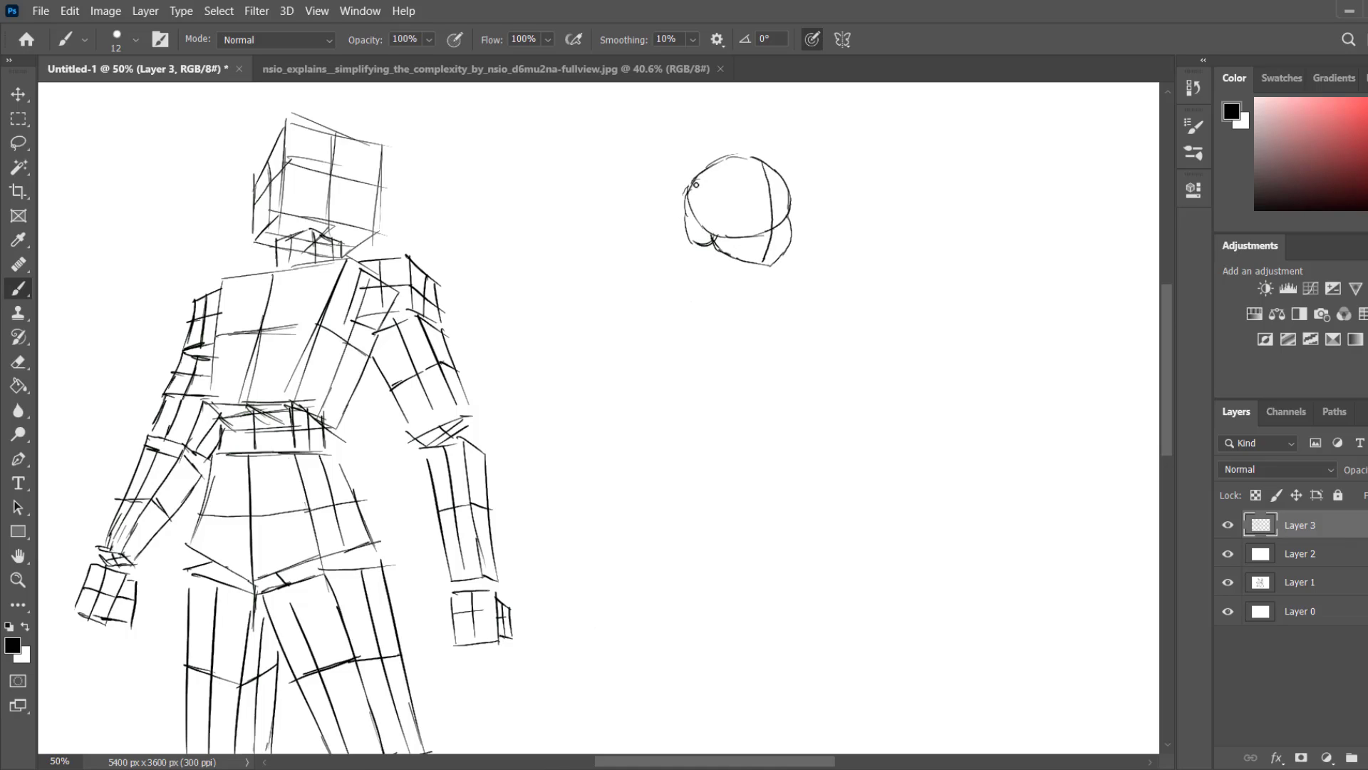
left_click_drag(696, 184, 710, 210)
Draw the rounded figure's neck sides, underside of the jaw, neck base and far shoulder slope.
mouse_move(711, 247)
left_mouse_down()
mouse_move(701, 295)
mouse_move(752, 304)
left_mouse_up()
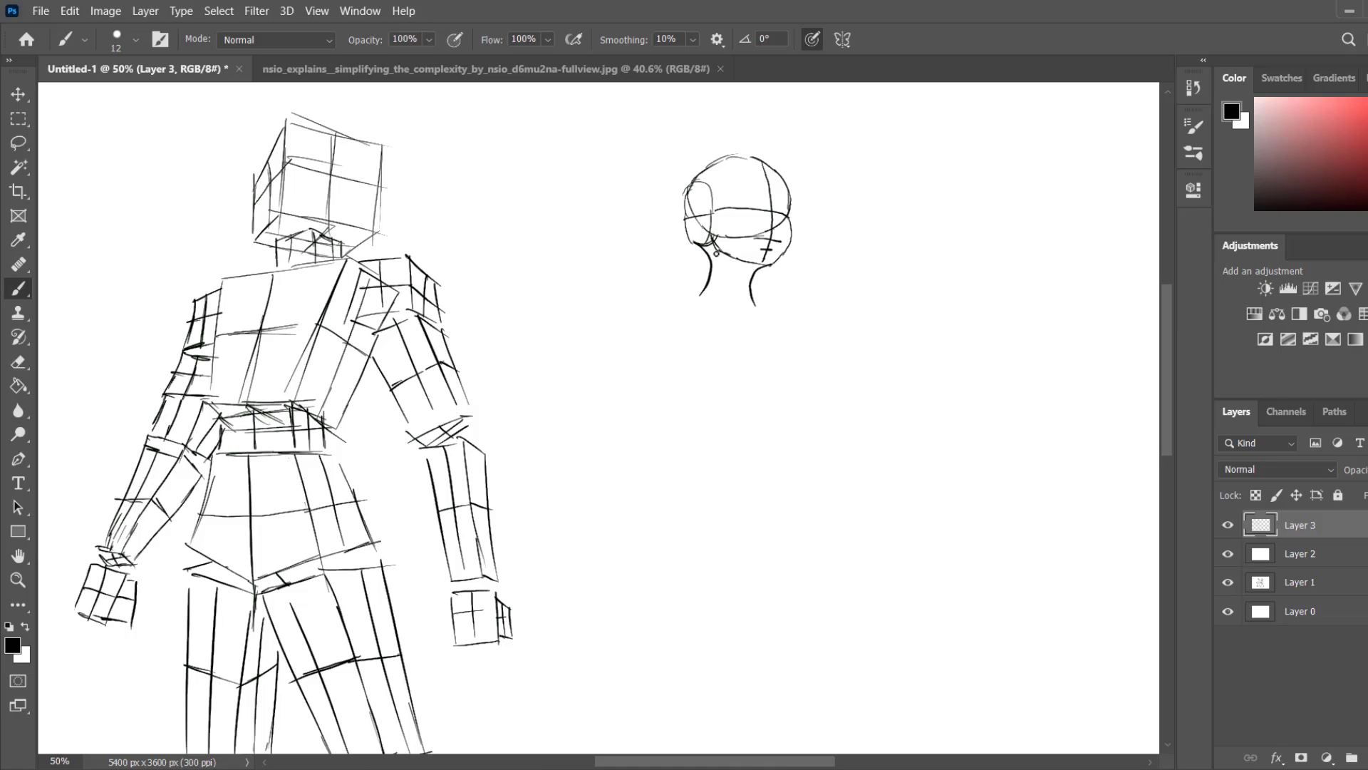
left_click_drag(711, 246, 749, 270)
mouse_move(732, 279)
left_mouse_down()
mouse_move(710, 283)
mouse_move(697, 314)
left_mouse_up()
mouse_move(683, 309)
left_mouse_down()
mouse_move(742, 305)
mouse_move(639, 329)
left_mouse_up()
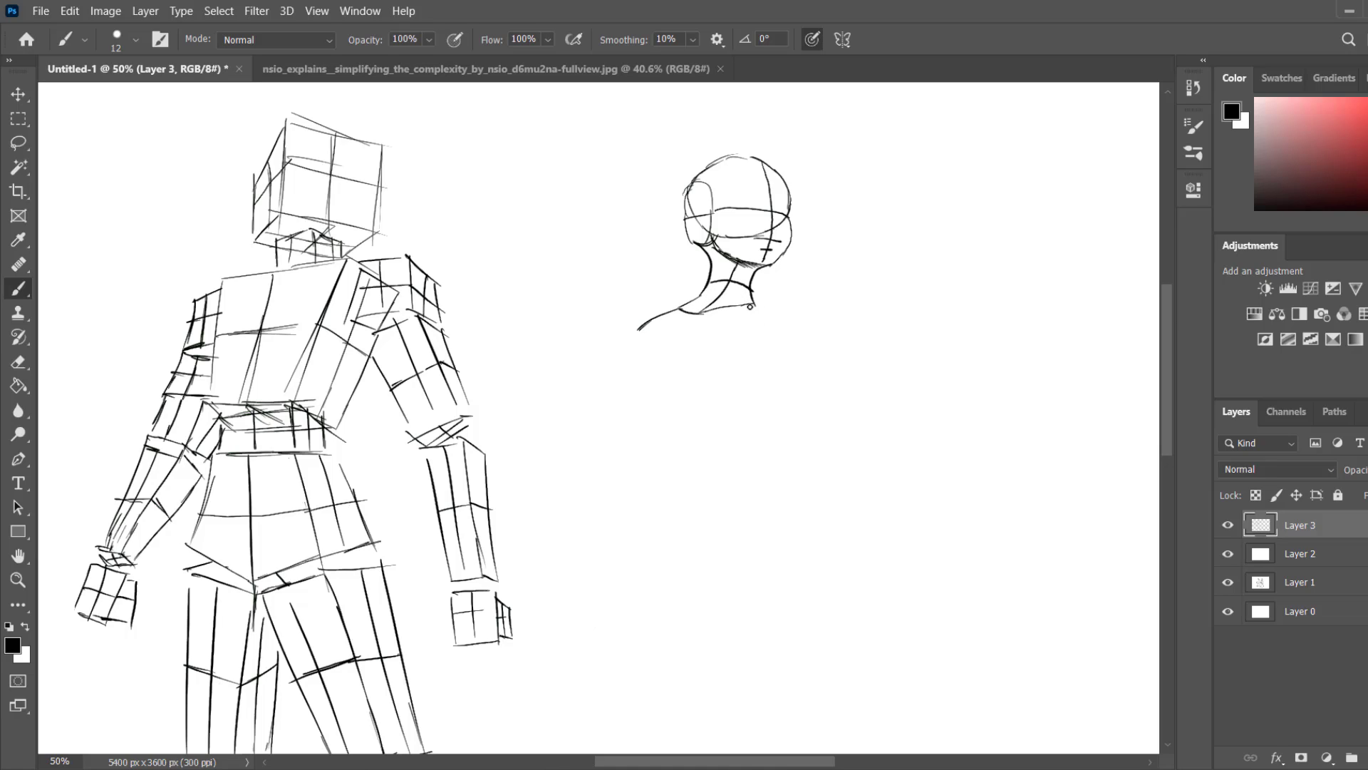
Draw the rounded figure's shoulders and rib cage with a curved centre line and an arched lower edge.
mouse_move(749, 305)
left_mouse_down()
mouse_move(803, 329)
mouse_move(798, 319)
mouse_move(766, 364)
left_mouse_up()
left_click_drag(671, 314, 639, 349)
key("ctrl+z")
left_click_drag(697, 313, 670, 393)
left_click_drag(772, 382, 743, 440)
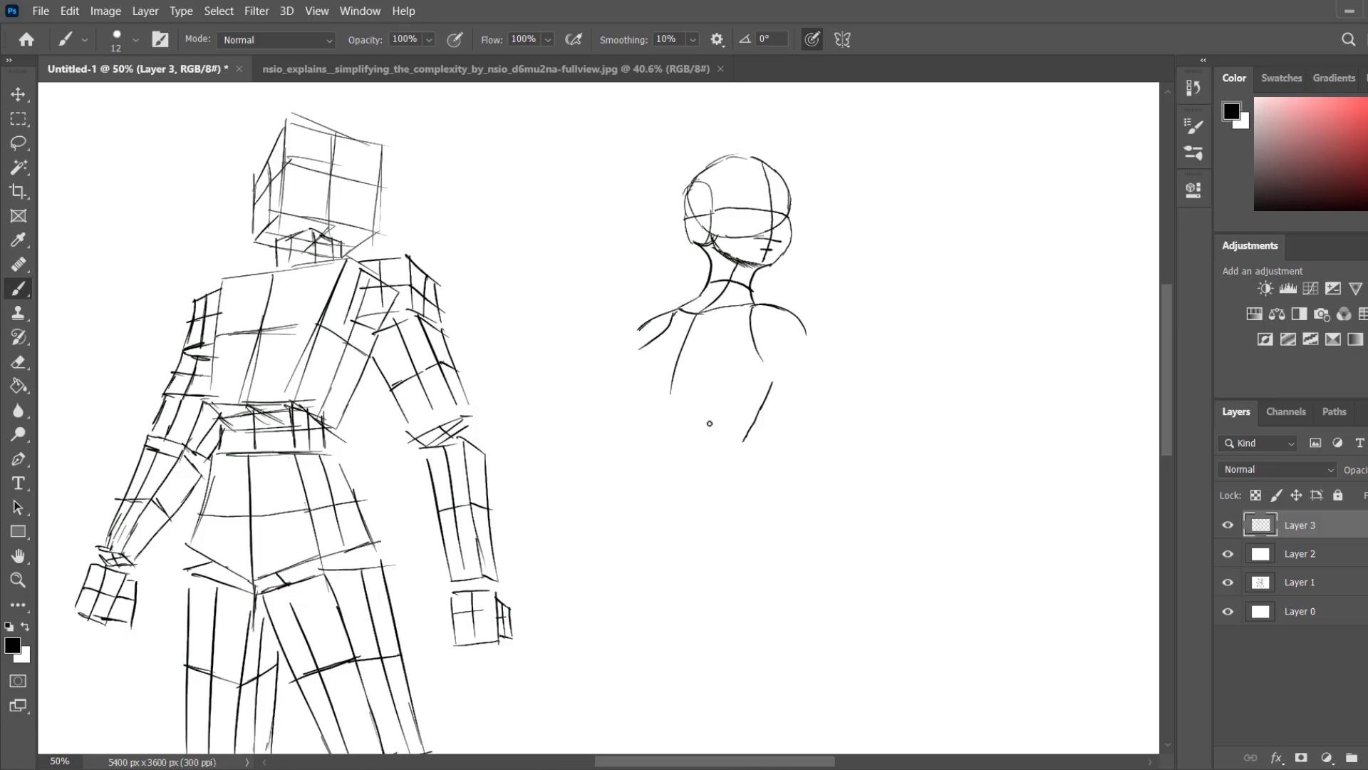
mouse_move(635, 433)
left_mouse_down()
mouse_move(663, 400)
mouse_move(695, 406)
mouse_move(744, 443)
left_mouse_up()
mouse_move(628, 407)
left_mouse_down()
mouse_move(631, 436)
mouse_move(637, 348)
mouse_move(665, 317)
mouse_move(721, 372)
mouse_move(711, 425)
left_mouse_up()
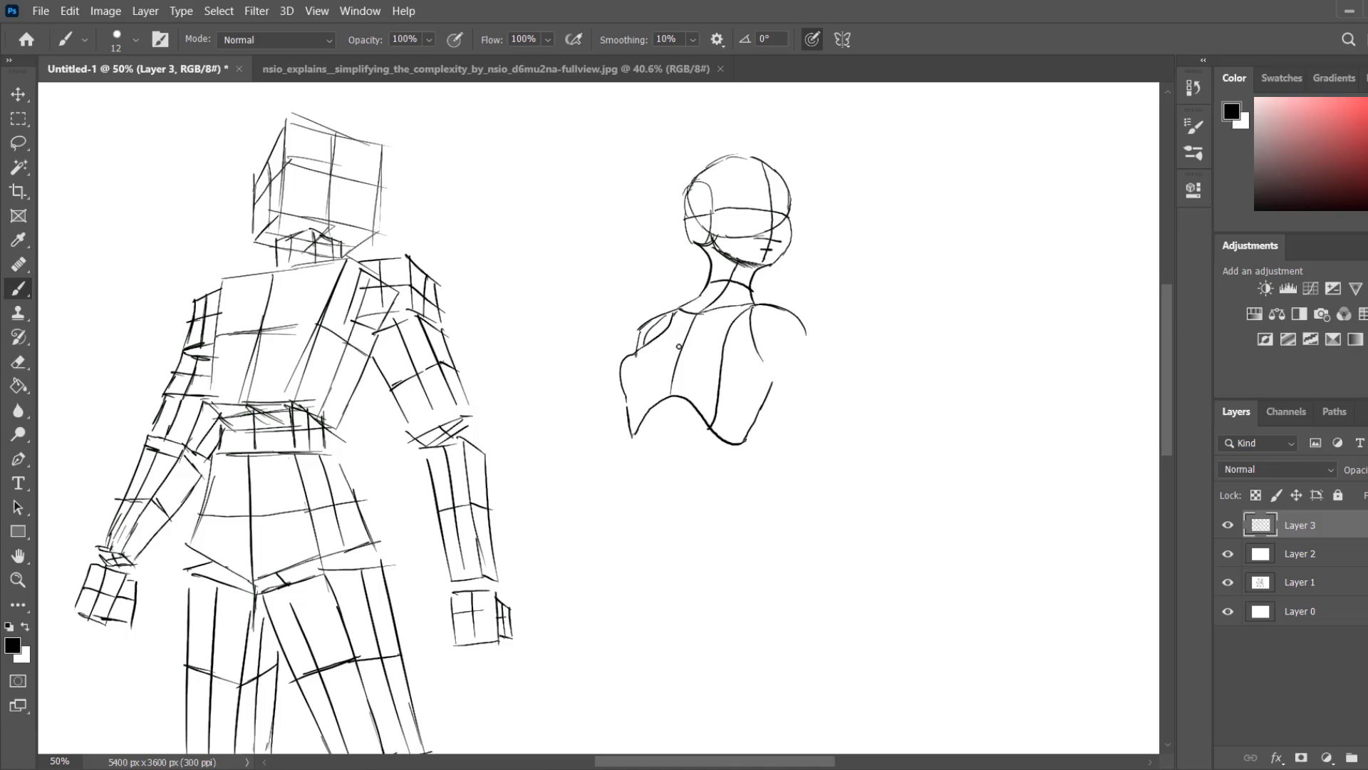
Draw curved chest contours on both sides of the rounded torso's centre line.
left_click_drag(667, 335, 633, 398)
mouse_move(669, 354)
left_mouse_down()
mouse_move(624, 365)
mouse_move(743, 389)
left_mouse_up()
left_click_drag(678, 342, 712, 347)
Draw the rounded figure's near upper arm as a cylinder with a centre line, cross contour and elbow joint.
left_click_drag(789, 322, 755, 387)
key("ctrl+z")
mouse_move(784, 322)
left_mouse_down()
mouse_move(769, 387)
mouse_move(791, 447)
left_mouse_up()
left_click_drag(807, 336, 817, 418)
mouse_move(825, 407)
left_mouse_down()
mouse_move(789, 442)
mouse_move(828, 433)
mouse_move(821, 444)
mouse_move(793, 449)
mouse_move(827, 449)
left_mouse_up()
mouse_move(794, 320)
left_mouse_down()
mouse_move(808, 417)
mouse_move(786, 379)
mouse_move(814, 375)
left_mouse_up()
Draw the rounded figure's tapering forearm below the elbow with a cross contour and lengthwise plane lines.
left_click_drag(829, 449, 846, 573)
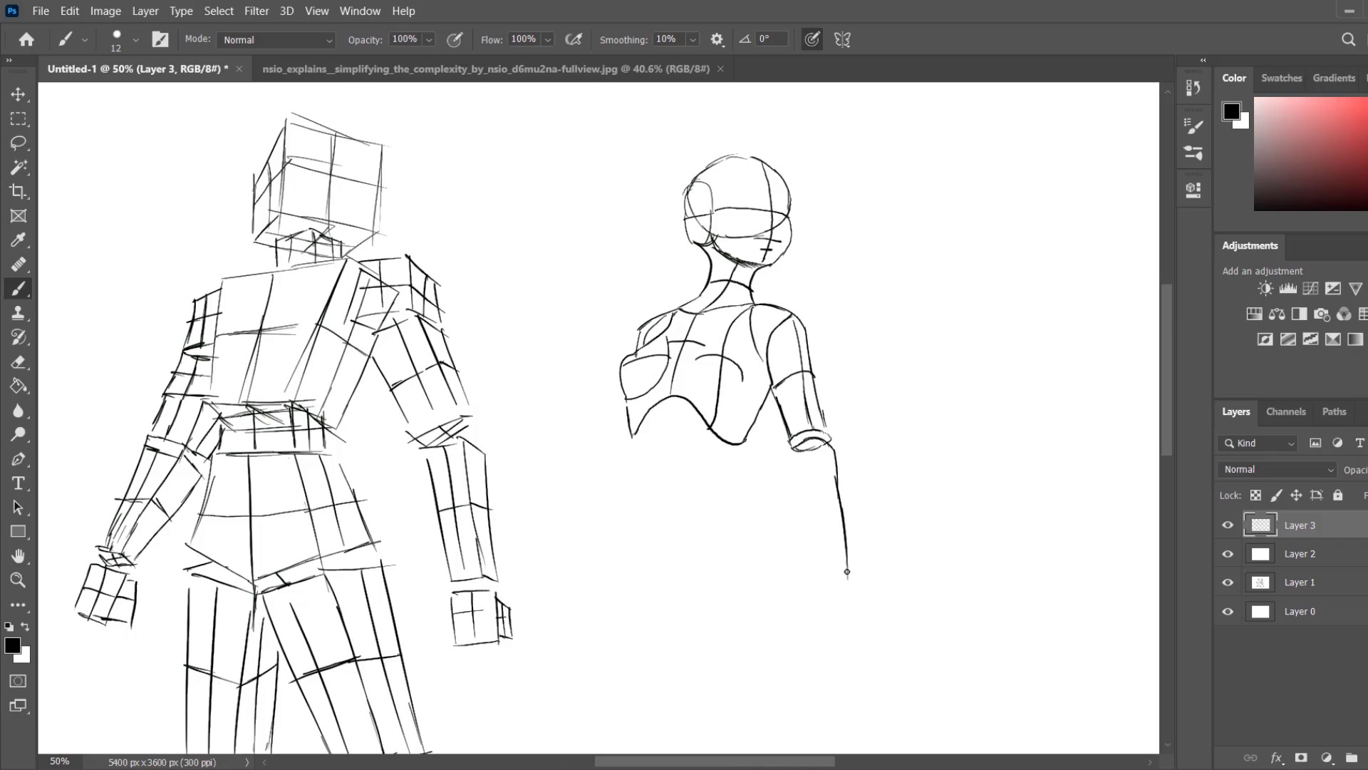
scroll(819, 499, "down", 2)
left_click_drag(786, 371, 816, 495)
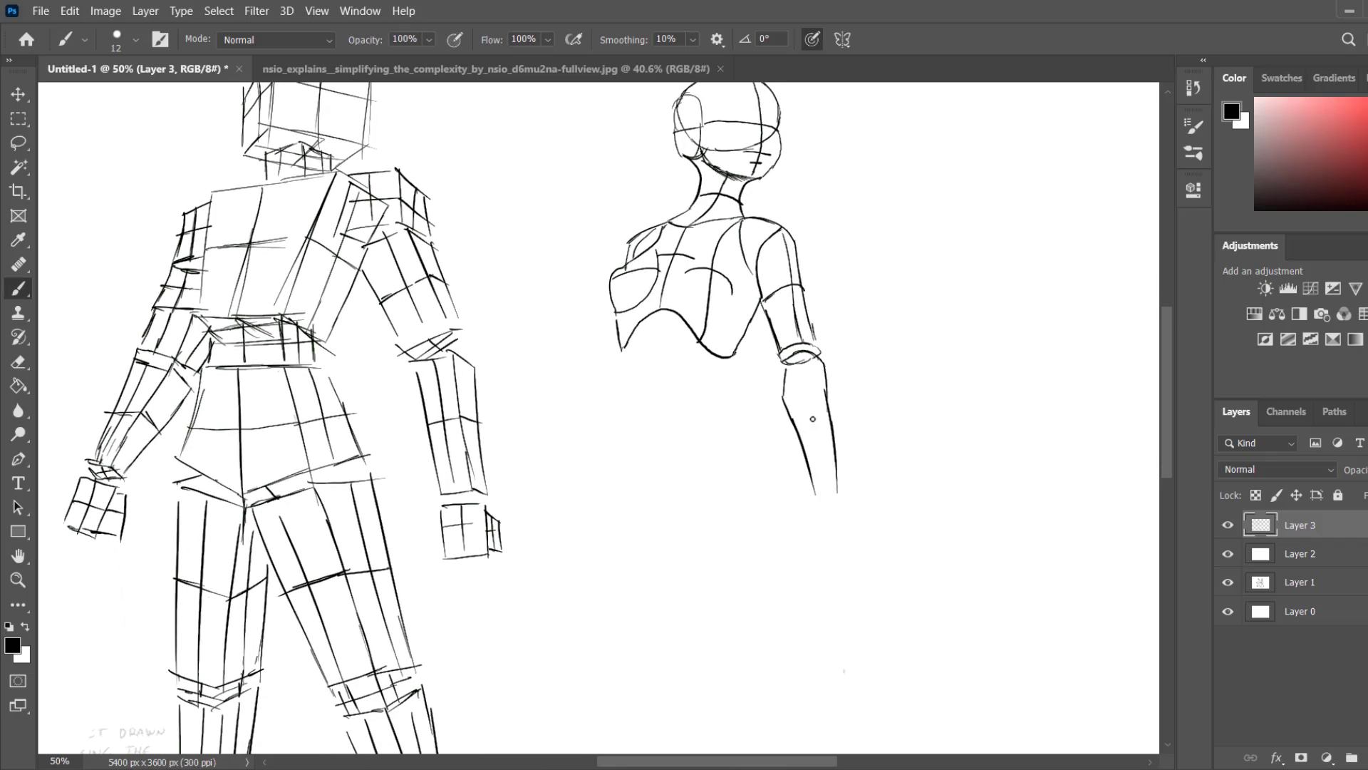
left_click_drag(816, 412, 797, 422)
left_click_drag(799, 367, 819, 483)
mouse_move(789, 350)
left_mouse_down()
mouse_move(784, 332)
mouse_move(805, 333)
mouse_move(818, 358)
mouse_move(835, 493)
mouse_move(807, 415)
mouse_move(819, 407)
mouse_move(818, 471)
mouse_move(770, 479)
mouse_move(760, 461)
mouse_move(769, 432)
mouse_move(786, 426)
mouse_move(761, 452)
mouse_move(827, 431)
mouse_move(804, 479)
left_mouse_up()
Draw the rounded figure's clenched fist at the end of the forearm, undoing misplaced strokes.
mouse_move(805, 414)
left_mouse_down()
mouse_move(784, 472)
mouse_move(770, 465)
mouse_move(813, 452)
mouse_move(782, 430)
mouse_move(771, 452)
mouse_move(823, 445)
mouse_move(776, 462)
mouse_move(792, 443)
left_mouse_up()
key("ctrl+z")
key("ctrl+z")
key("ctrl+z")
key("ctrl+z")
key("ctrl+z")
key("ctrl+z")
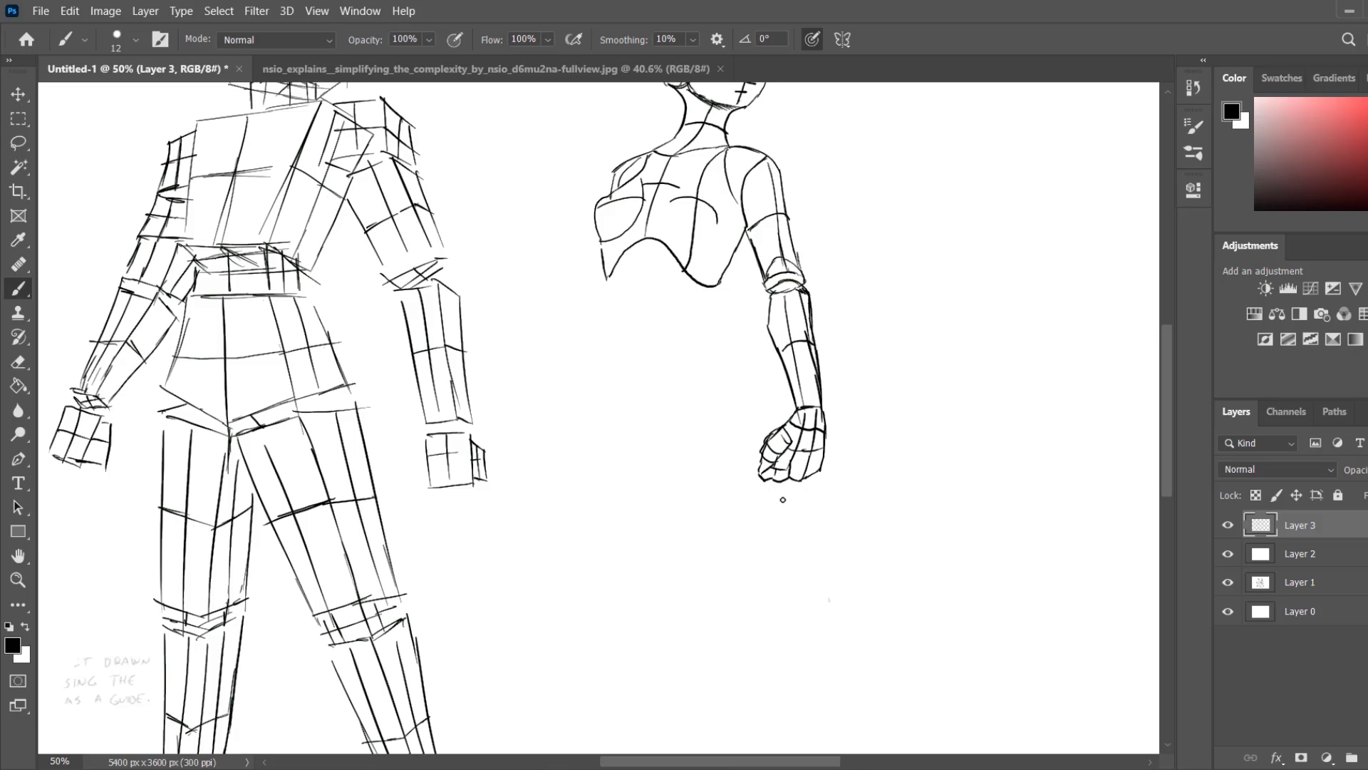
Draw the waist and hip contours below the rib cage with a curved centre line and a curved waistline.
left_click_drag(781, 416, 782, 519)
left_click_drag(716, 391, 764, 472)
left_click_drag(606, 385, 605, 414)
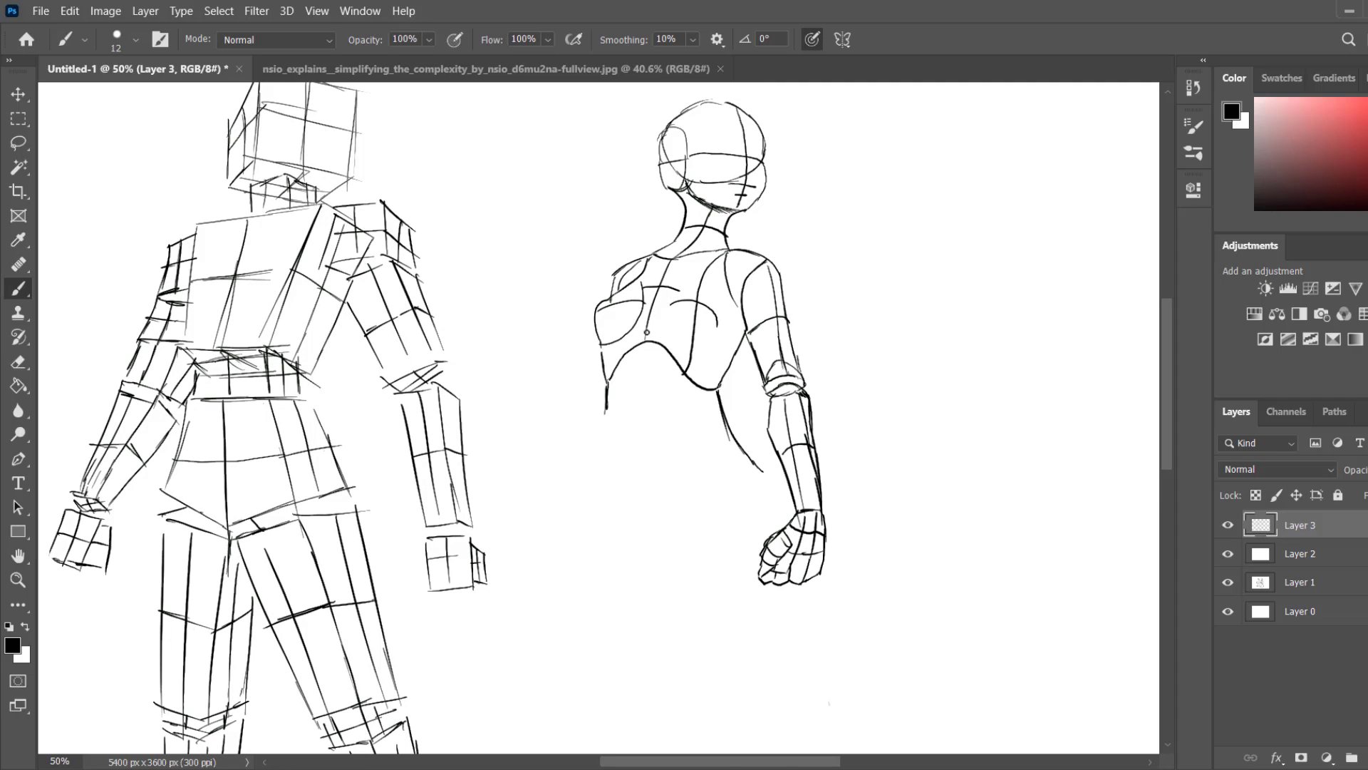
mouse_move(646, 332)
left_mouse_down()
mouse_move(643, 504)
mouse_move(636, 427)
mouse_move(644, 493)
mouse_move(634, 443)
mouse_move(653, 539)
left_mouse_up()
mouse_move(607, 413)
left_mouse_down()
mouse_move(630, 440)
mouse_move(622, 432)
mouse_move(717, 413)
left_mouse_up()
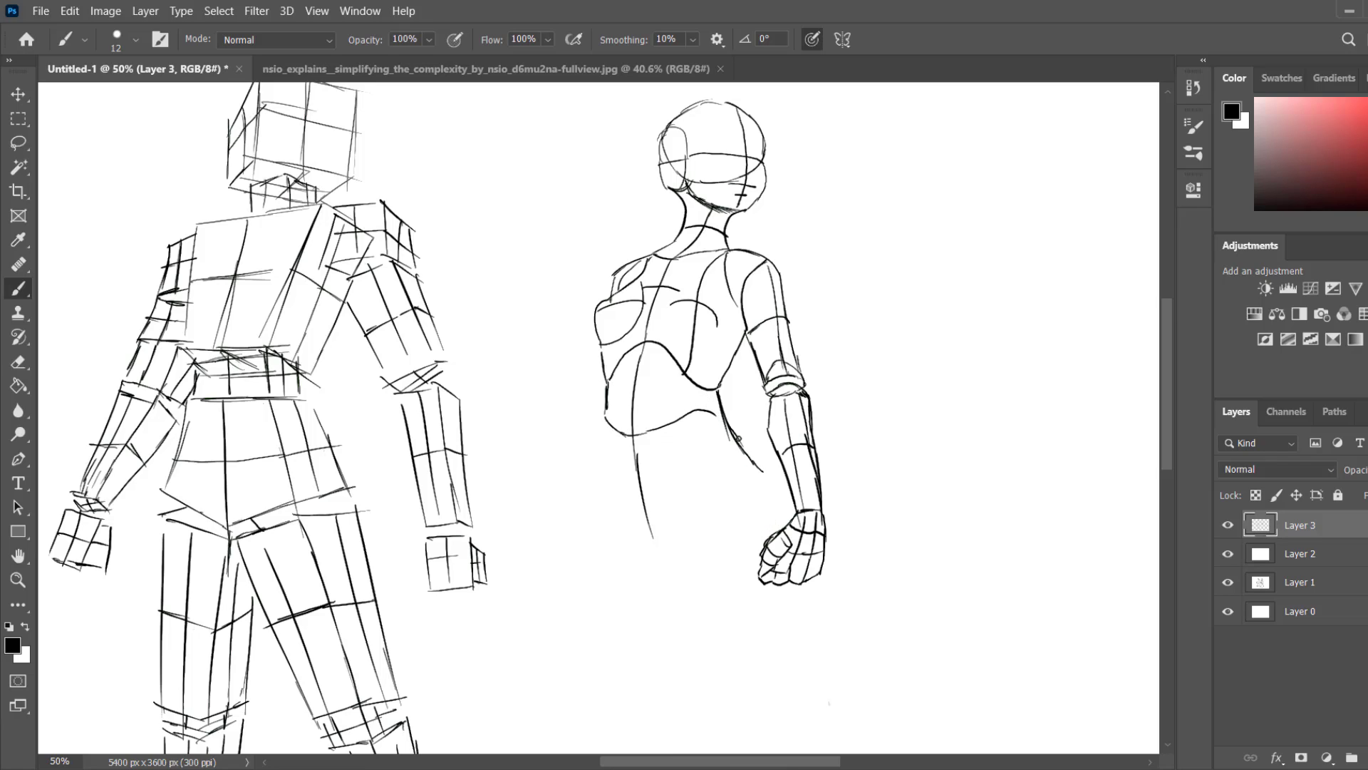
Draw the lower edge of the rounded pelvis with curved leg openings meeting at the crotch.
mouse_move(738, 438)
left_mouse_down()
mouse_move(768, 488)
mouse_move(677, 545)
left_mouse_up()
key("ctrl+z")
left_click_drag(769, 489, 673, 562)
mouse_move(591, 483)
left_mouse_down()
mouse_move(665, 578)
mouse_move(645, 557)
mouse_move(686, 565)
left_mouse_up()
Draw a U-shaped lower-abdomen contour inside the rounded pelvis, redoing strokes until the curve fits.
mouse_move(686, 420)
left_mouse_down()
mouse_move(673, 462)
mouse_move(636, 488)
mouse_move(645, 500)
left_mouse_up()
key("ctrl+z")
mouse_move(600, 418)
left_mouse_down()
mouse_move(610, 464)
mouse_move(644, 501)
left_mouse_up()
key("ctrl+z")
key("ctrl+z")
left_click_drag(604, 421, 639, 498)
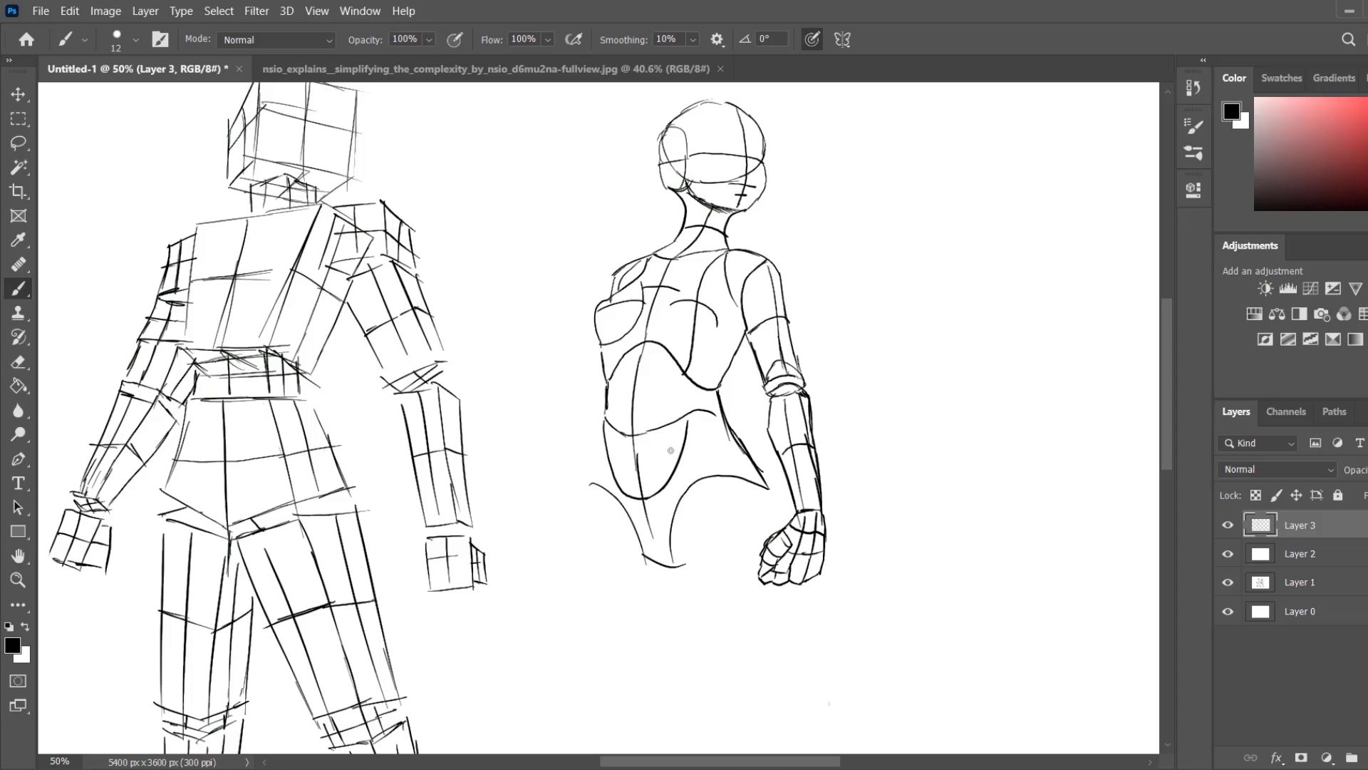
Draw the second curve of the near leg opening from the crotch to the hip on the rounded pelvis, redoing misplaced strokes.
mouse_move(670, 429)
left_mouse_down()
mouse_move(660, 535)
mouse_move(692, 478)
left_mouse_up()
key("ctrl+z")
mouse_move(603, 413)
left_mouse_down()
mouse_move(594, 503)
mouse_move(634, 566)
mouse_move(687, 570)
mouse_move(715, 497)
left_mouse_up()
key("ctrl+z")
mouse_move(688, 568)
left_mouse_down()
mouse_move(723, 486)
mouse_move(760, 485)
left_mouse_up()
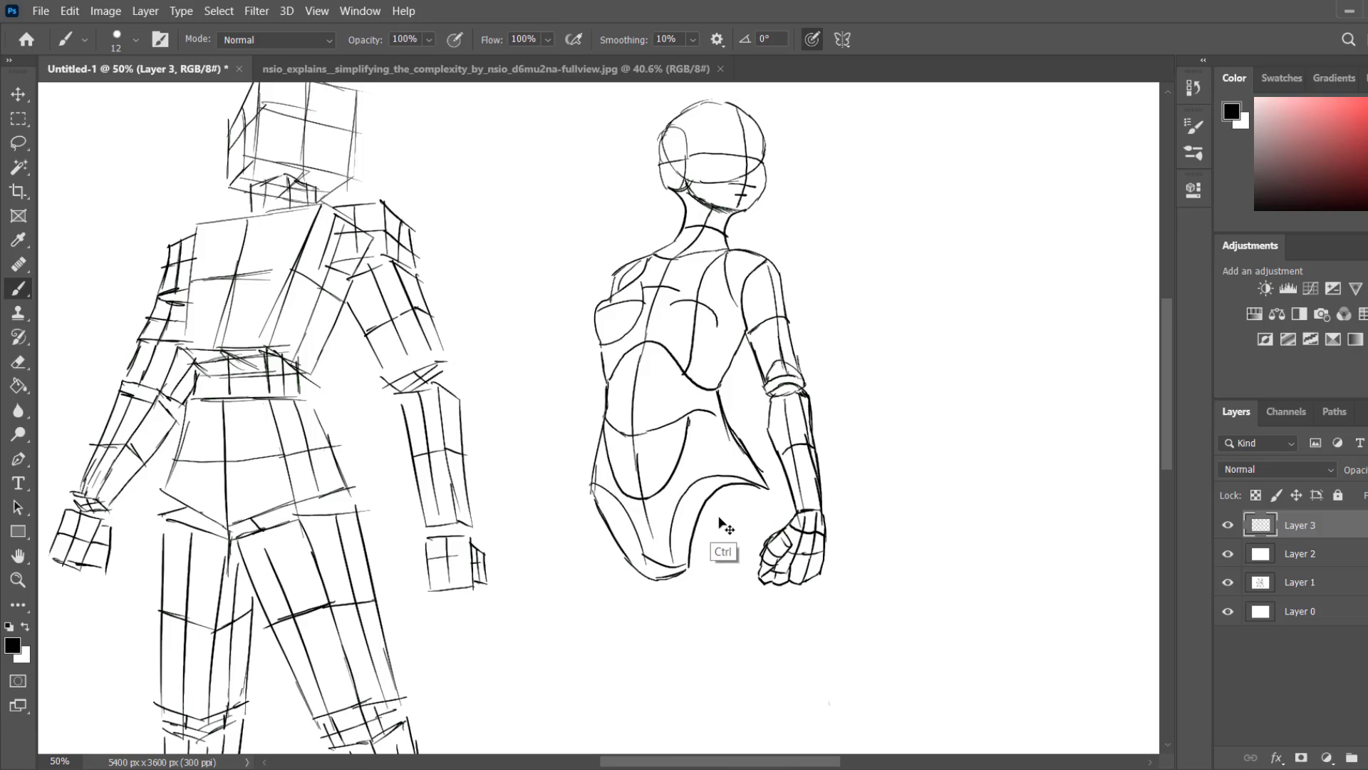
key("ctrl+z")
left_click_drag(688, 568, 749, 481)
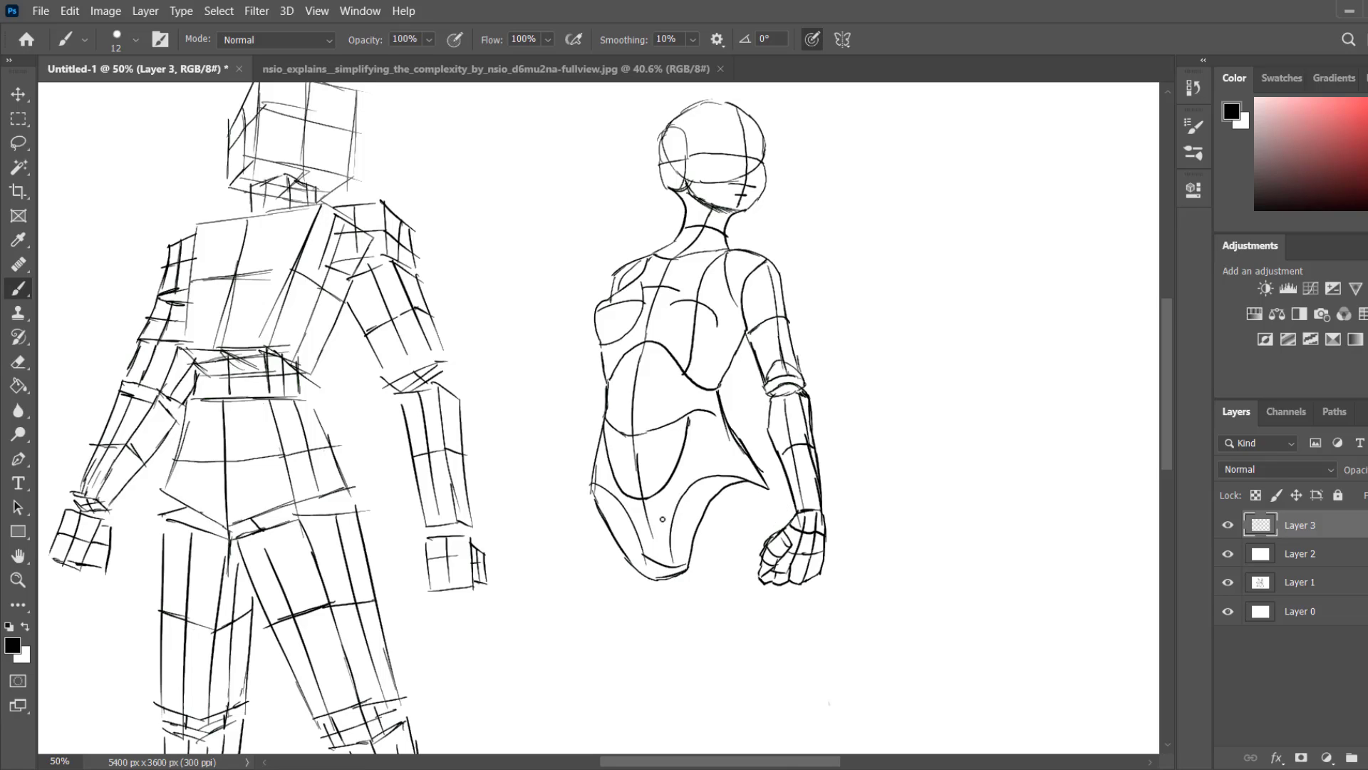
Add a small arch above the crotch, strengthen the near torso side, and draw curved cross-contours over the waist and lower abdomen.
left_click_drag(640, 542, 675, 538)
mouse_move(733, 321)
left_mouse_down()
mouse_move(716, 395)
mouse_move(745, 478)
left_mouse_up()
left_click_drag(606, 403, 716, 410)
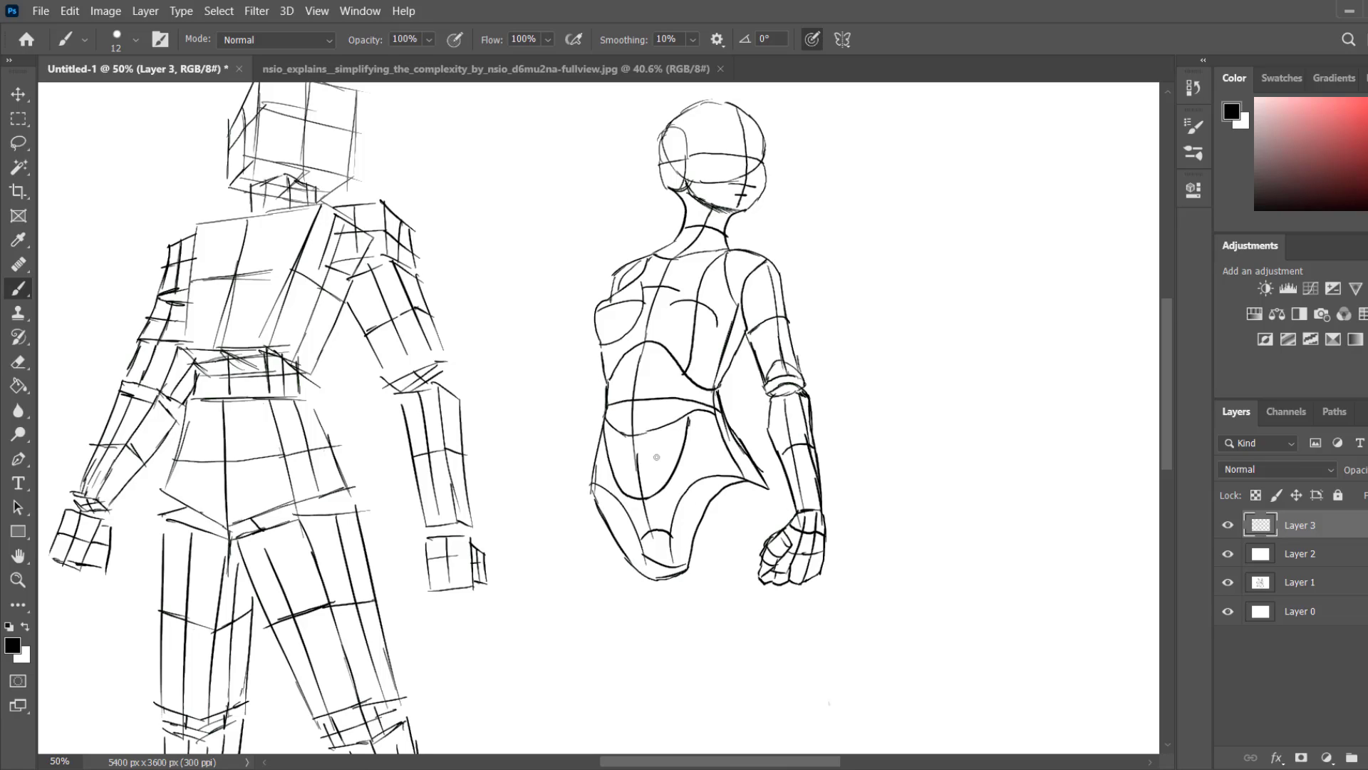
left_click_drag(605, 454, 683, 449)
Draw the rounded figure's far arm below the shoulder with a round elbow, tapering forearm and clenched fist.
mouse_move(604, 349)
left_mouse_down()
mouse_move(589, 410)
mouse_move(608, 390)
mouse_move(558, 479)
mouse_move(567, 511)
left_mouse_up()
left_click_drag(603, 407, 567, 455)
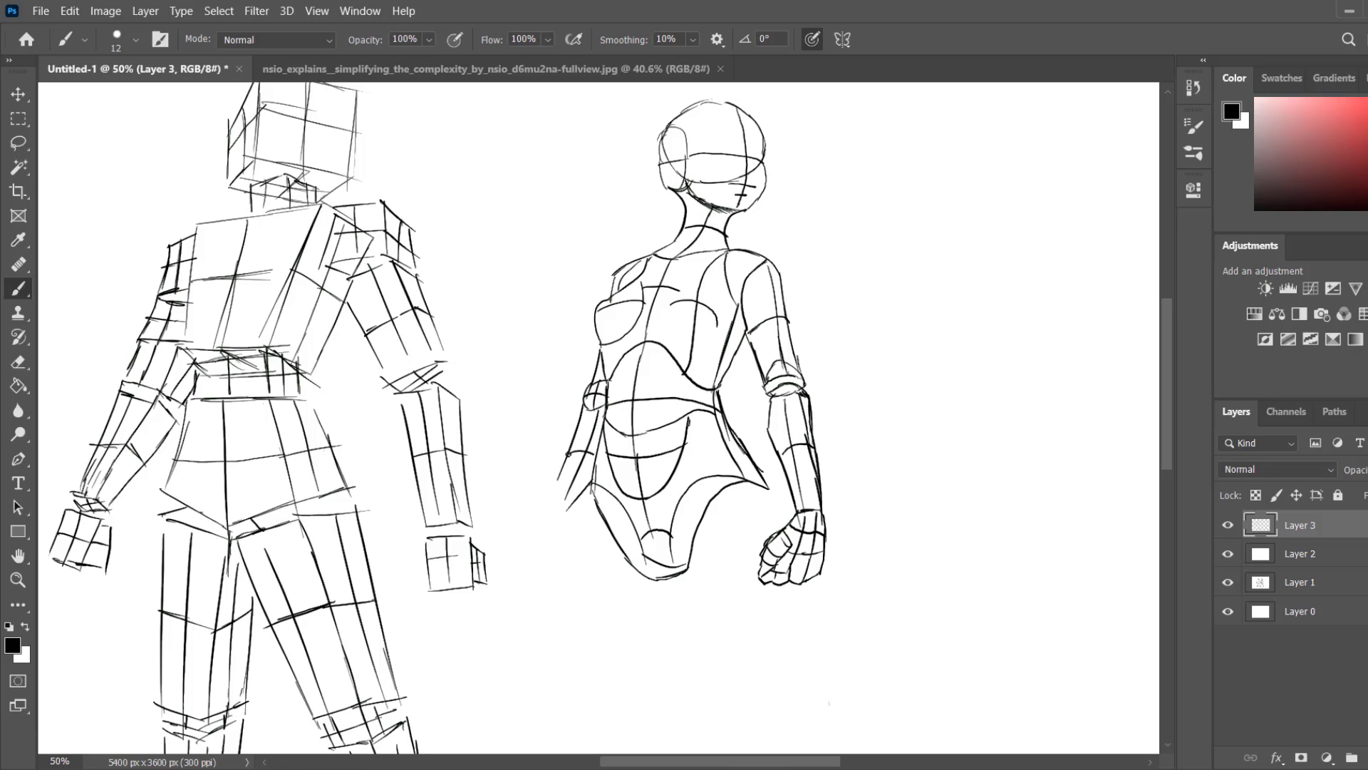
mouse_move(546, 503)
left_mouse_down()
mouse_move(570, 509)
mouse_move(547, 502)
mouse_move(543, 515)
mouse_move(576, 515)
mouse_move(550, 565)
mouse_move(534, 539)
mouse_move(533, 553)
mouse_move(565, 540)
mouse_move(530, 572)
mouse_move(545, 580)
mouse_move(564, 565)
left_mouse_up()
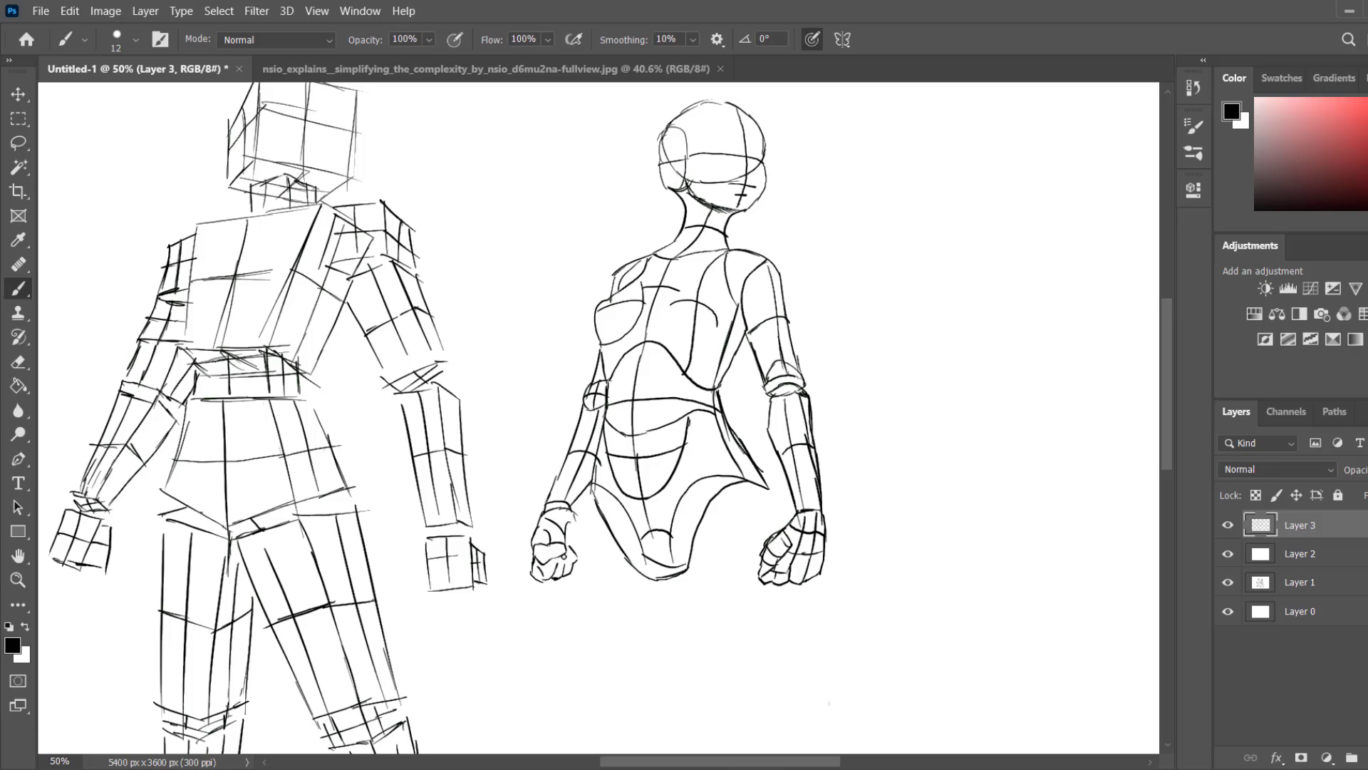
left_click_drag(572, 515, 574, 571)
Draw the rounded far thigh from the hip down to the knee with curved inner muscle contours.
scroll(614, 545, "down", 4)
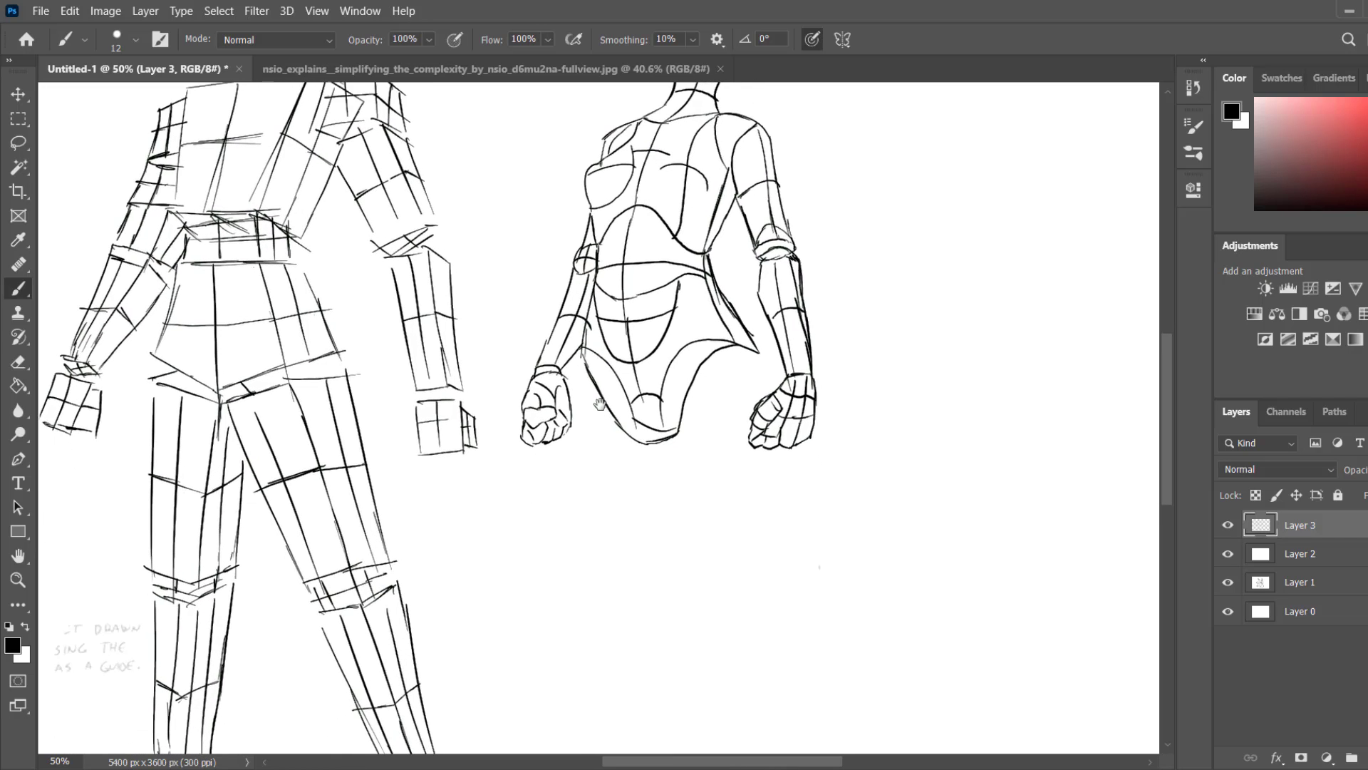
mouse_move(588, 346)
left_mouse_down()
mouse_move(575, 467)
mouse_move(596, 531)
left_mouse_up()
left_click_drag(670, 439, 656, 583)
left_click_drag(615, 420, 663, 533)
mouse_move(596, 501)
left_mouse_down()
mouse_move(602, 534)
mouse_move(654, 561)
left_mouse_up()
mouse_move(583, 369)
left_mouse_down()
mouse_move(615, 583)
mouse_move(664, 562)
mouse_move(593, 550)
left_mouse_up()
Outline the near thigh from the crotch down to the knee, adding angled muscle lines and a curved cross-contour.
left_click_drag(583, 449, 632, 566)
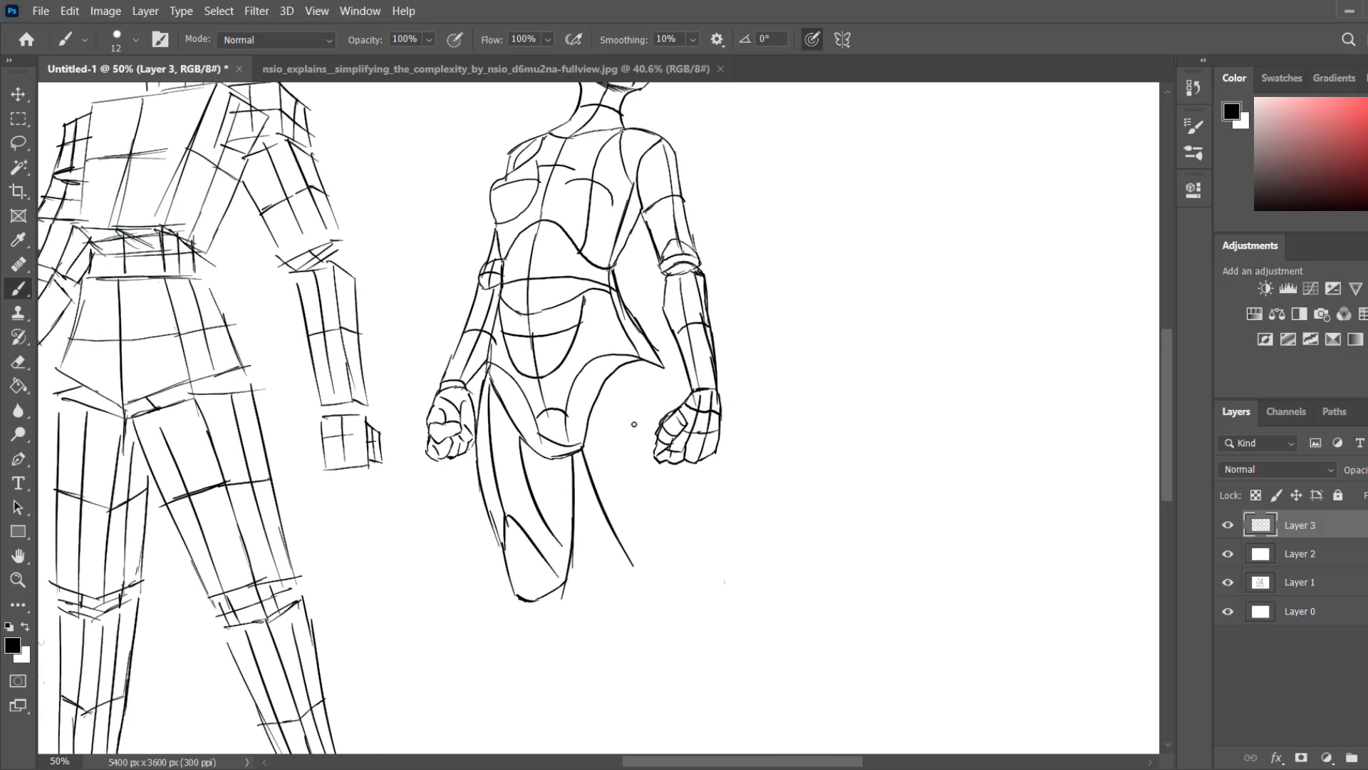
mouse_move(605, 396)
left_mouse_down()
mouse_move(645, 518)
mouse_move(633, 577)
left_mouse_up()
left_click_drag(642, 505, 704, 573)
left_click_drag(683, 456, 701, 555)
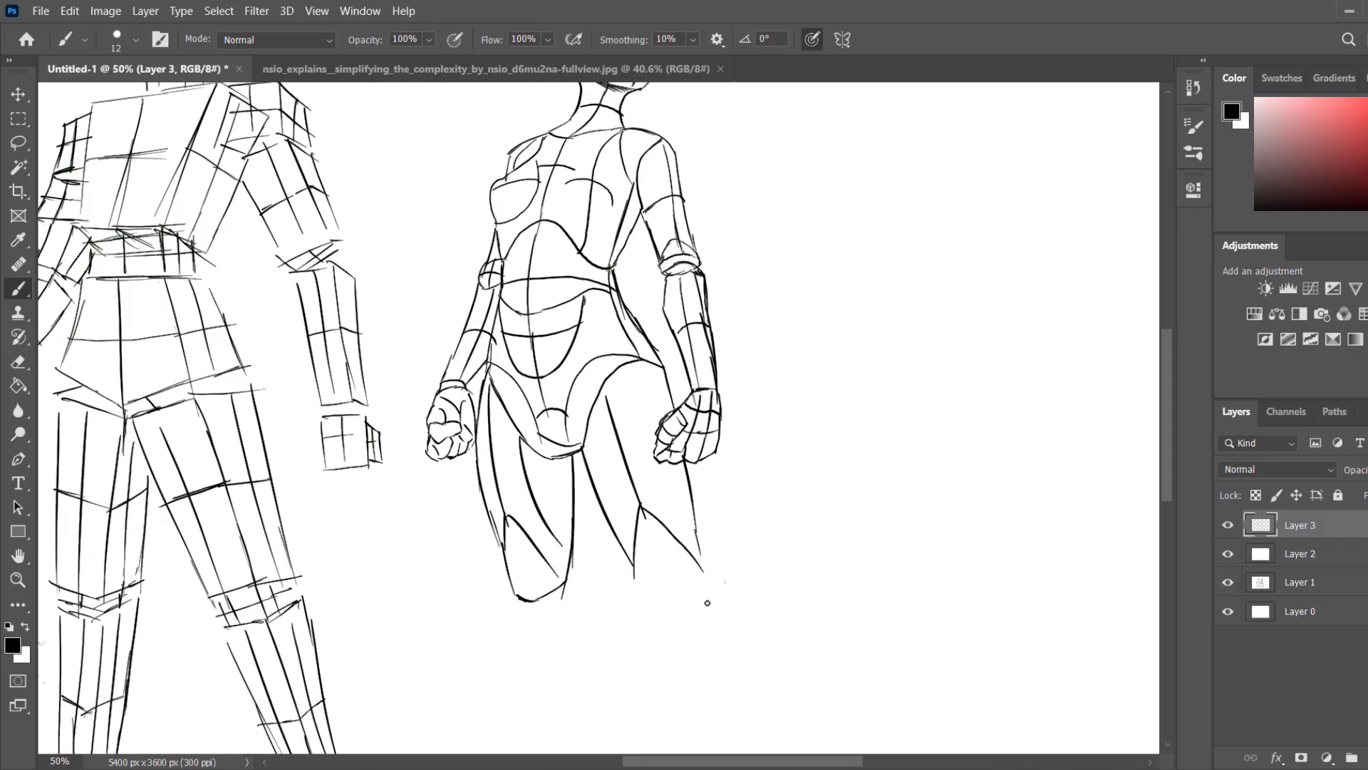
left_click_drag(592, 479, 683, 464)
Draw a long vertical contour down the far thigh into the knee, undoing the first attempt.
mouse_move(611, 580)
left_mouse_down()
mouse_move(574, 397)
mouse_move(517, 430)
mouse_move(535, 414)
mouse_move(540, 425)
left_mouse_up()
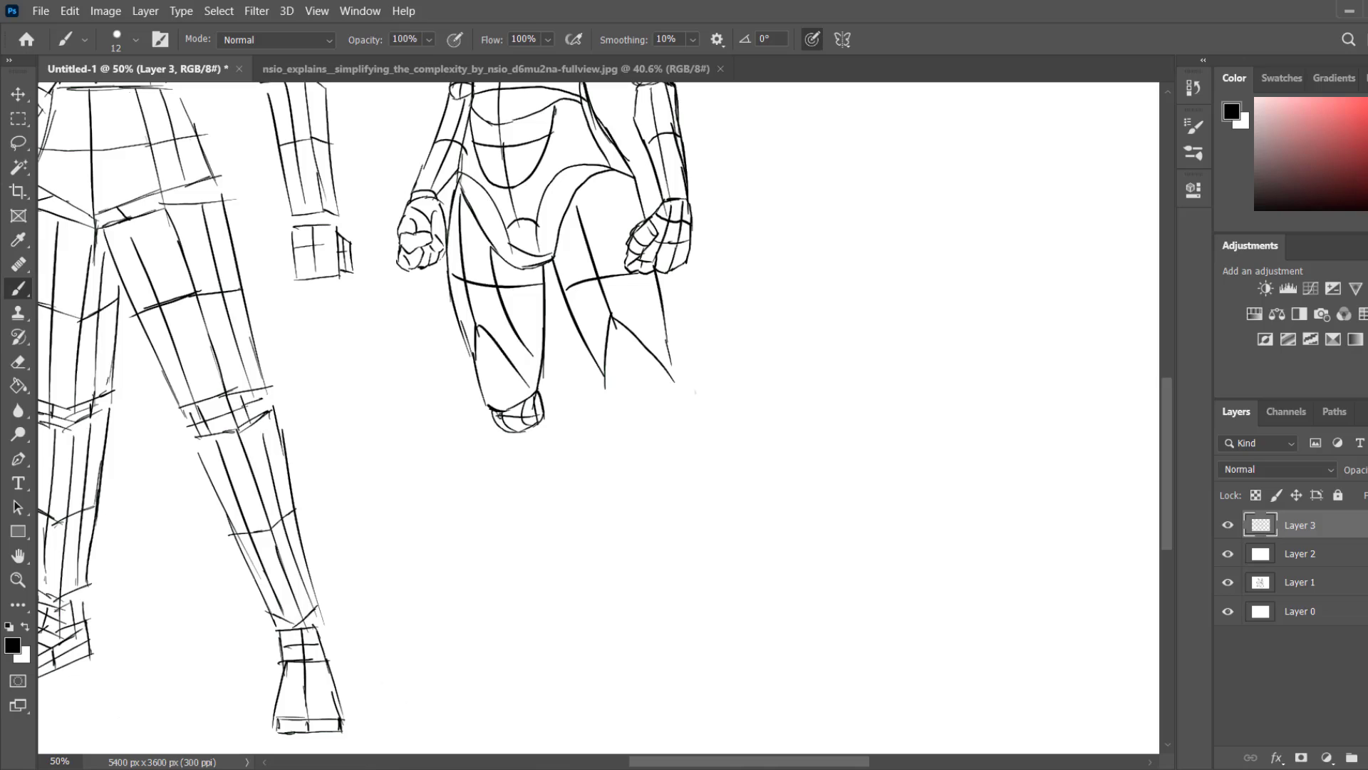
left_click_drag(530, 289, 529, 429)
key("ctrl+z")
left_click_drag(531, 265, 521, 479)
Draw the far lower leg below the knee with shin and calf outlines, an inner calf curve and a cross-contour.
left_click_drag(491, 421, 476, 593)
mouse_move(494, 446)
left_mouse_down()
mouse_move(539, 427)
mouse_move(547, 538)
mouse_move(506, 618)
left_mouse_up()
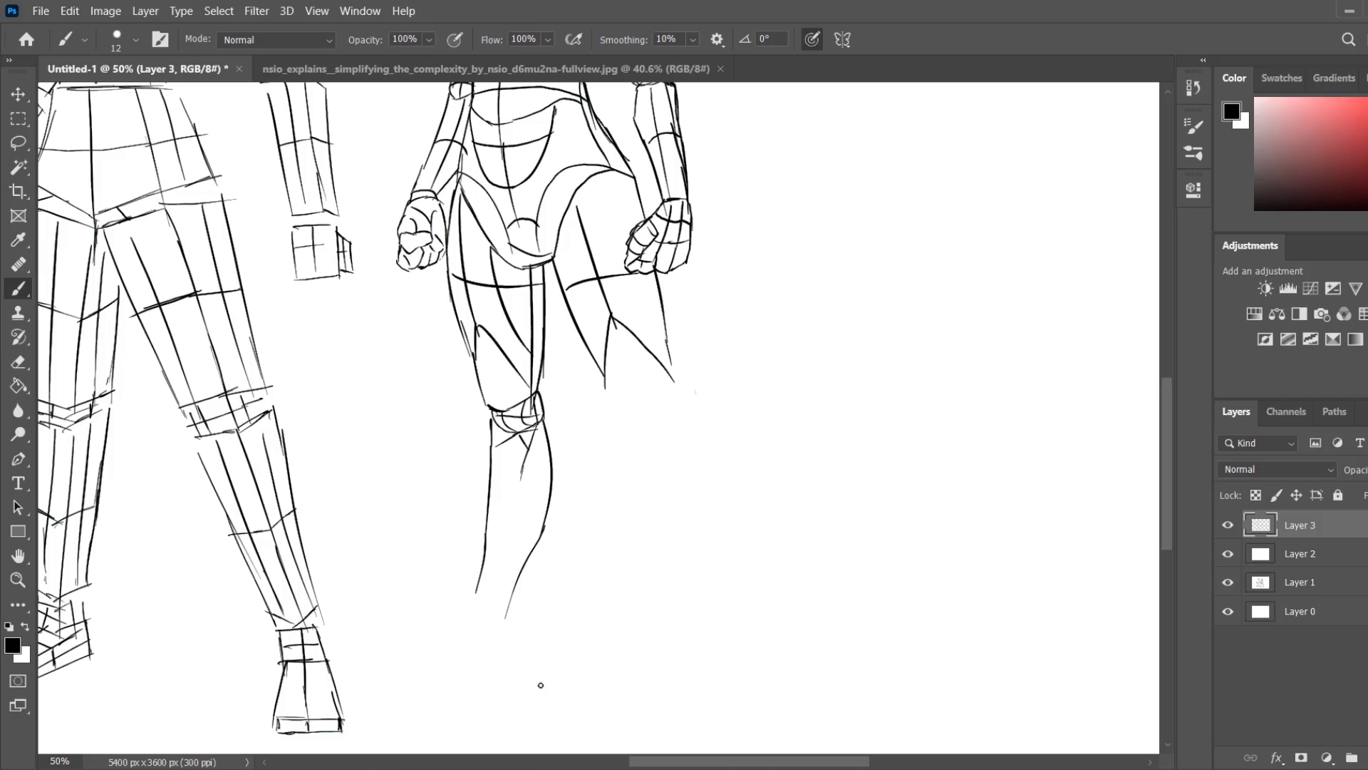
left_click_drag(530, 449, 528, 560)
mouse_move(490, 508)
left_mouse_down()
mouse_move(520, 519)
mouse_move(508, 605)
mouse_move(503, 577)
left_mouse_up()
Draw the far foot extending sideways from the ankle, with a heel, instep lines and toes.
left_click_drag(503, 531, 537, 342)
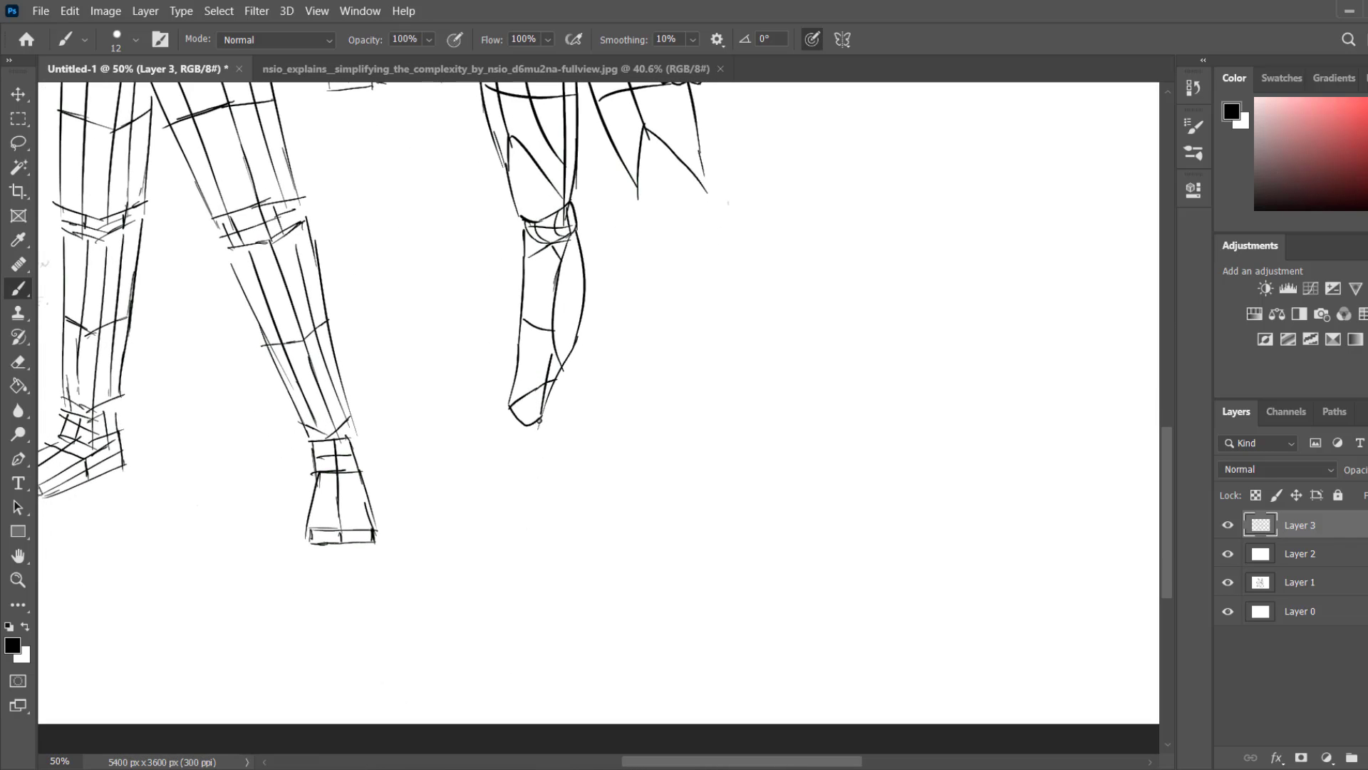
mouse_move(540, 414)
left_mouse_down()
mouse_move(540, 462)
mouse_move(464, 501)
mouse_move(480, 449)
mouse_move(452, 497)
mouse_move(430, 497)
mouse_move(467, 485)
mouse_move(424, 482)
mouse_move(446, 470)
left_mouse_up()
mouse_move(429, 475)
left_mouse_down()
mouse_move(483, 447)
mouse_move(530, 467)
mouse_move(537, 409)
mouse_move(477, 516)
mouse_move(461, 505)
mouse_move(480, 473)
left_mouse_up()
Draw the near lower leg below the knee with calf outlines, a shin line and cross-contours, redoing the outer calf stroke.
mouse_move(514, 274)
left_mouse_down()
mouse_move(497, 338)
mouse_move(487, 330)
mouse_move(523, 340)
mouse_move(482, 360)
mouse_move(501, 345)
mouse_move(538, 360)
mouse_move(557, 522)
left_mouse_up()
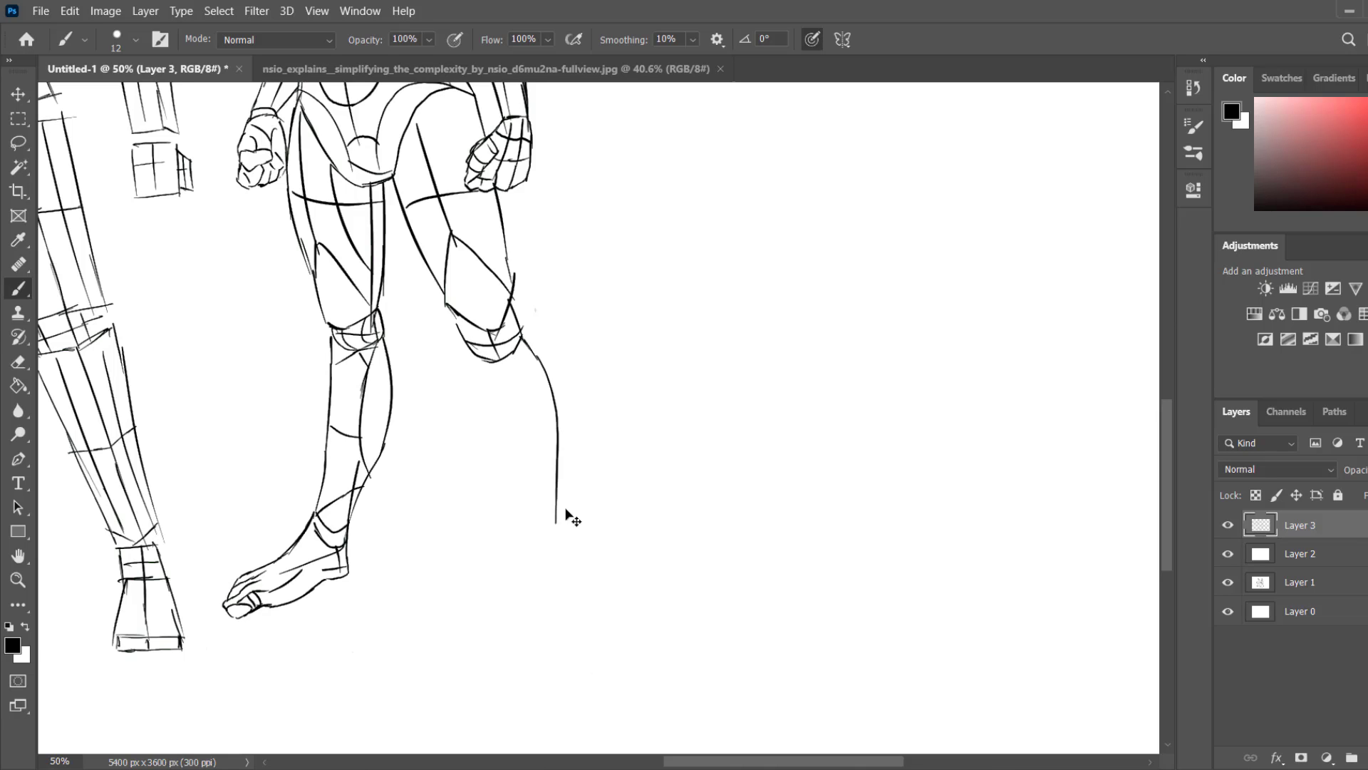
key("ctrl+z")
mouse_move(524, 341)
left_mouse_down()
mouse_move(546, 379)
mouse_move(564, 540)
left_mouse_up()
key("ctrl+z")
left_click_drag(525, 343, 568, 531)
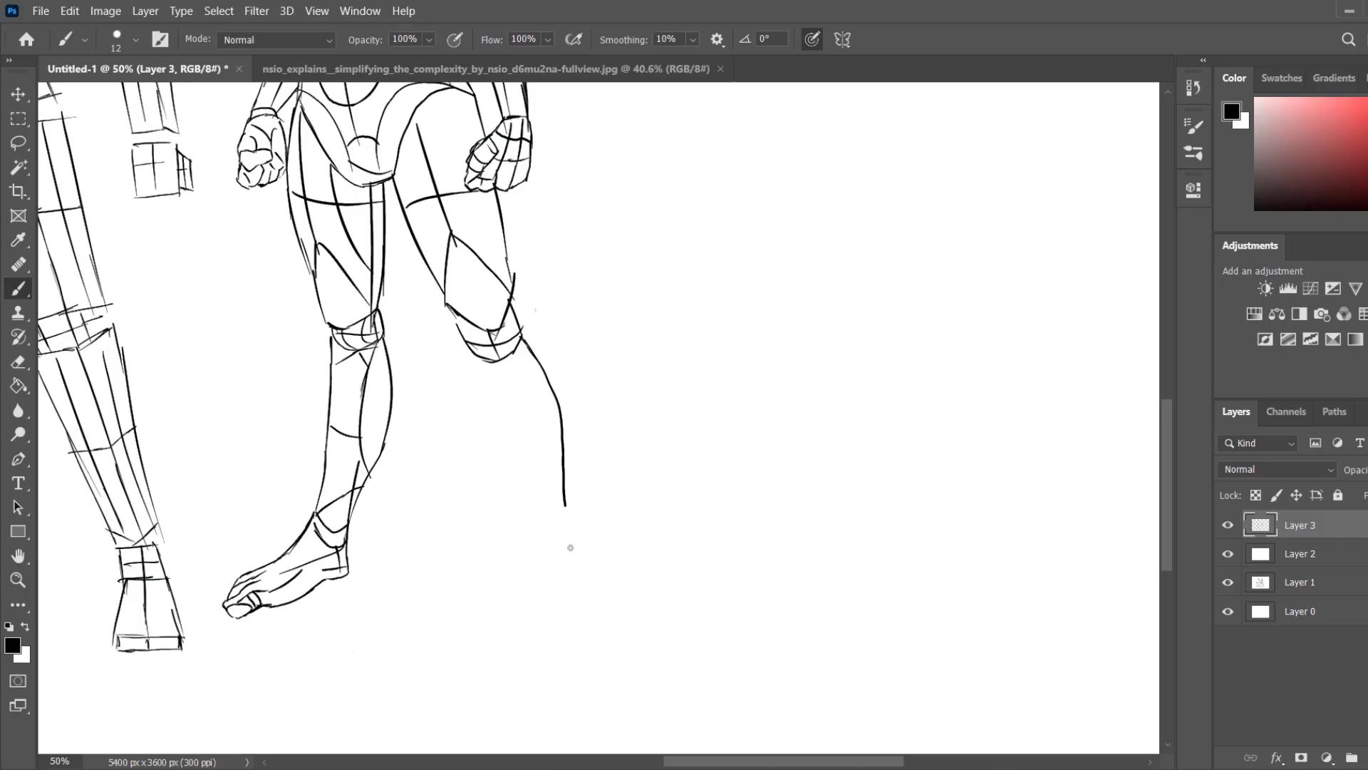
mouse_move(475, 362)
left_mouse_down()
mouse_move(522, 451)
mouse_move(537, 562)
mouse_move(546, 529)
left_mouse_up()
left_click_drag(511, 446, 560, 415)
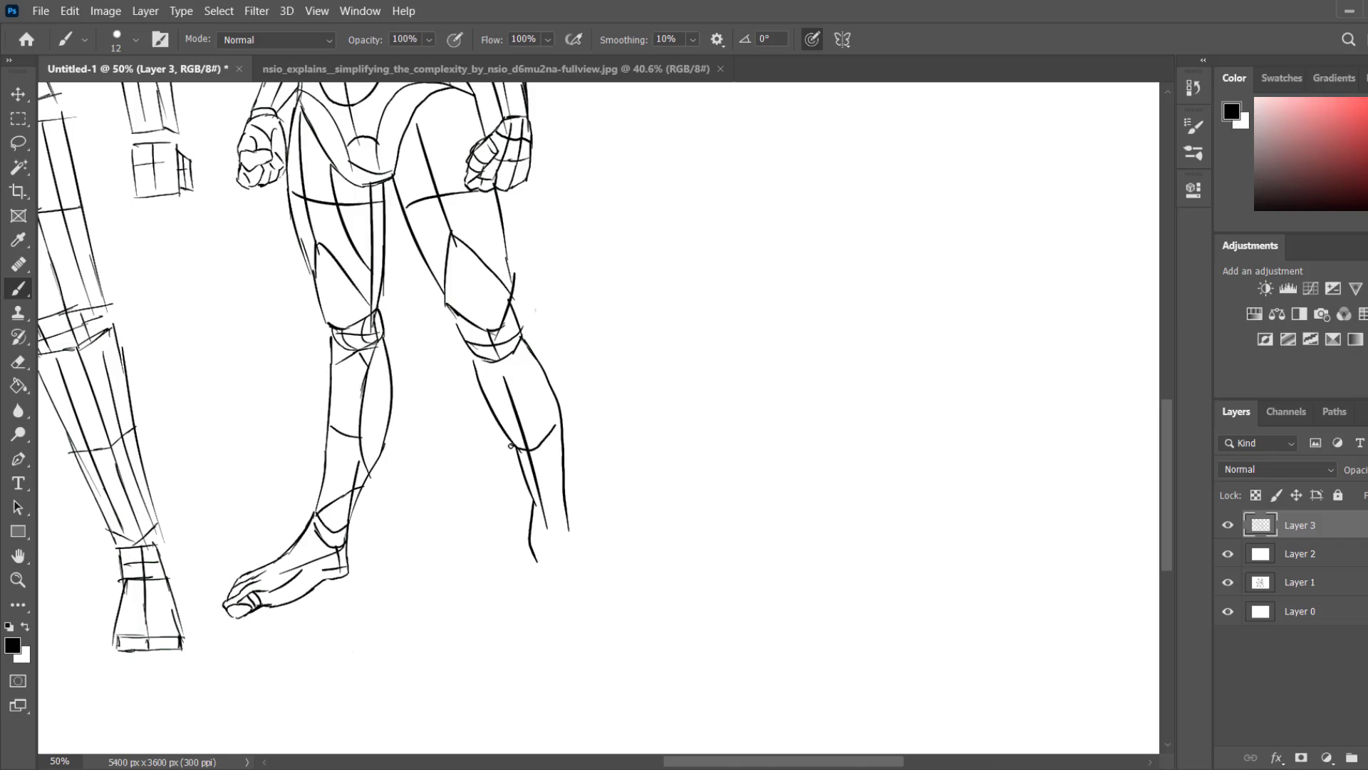
mouse_move(528, 357)
left_mouse_down()
mouse_move(574, 539)
mouse_move(500, 375)
left_mouse_up()
Draw the near foot in front view, flaring from the ankle, with a centre line, curved cross-contours and separate toes.
left_click_drag(519, 449, 475, 321)
mouse_move(501, 415)
left_mouse_down()
mouse_move(494, 433)
mouse_move(504, 407)
left_mouse_up()
mouse_move(502, 409)
left_mouse_down()
mouse_move(527, 414)
mouse_move(560, 507)
mouse_move(554, 493)
mouse_move(520, 544)
mouse_move(493, 531)
left_mouse_up()
left_click_drag(496, 436, 494, 536)
left_click_drag(517, 411, 526, 525)
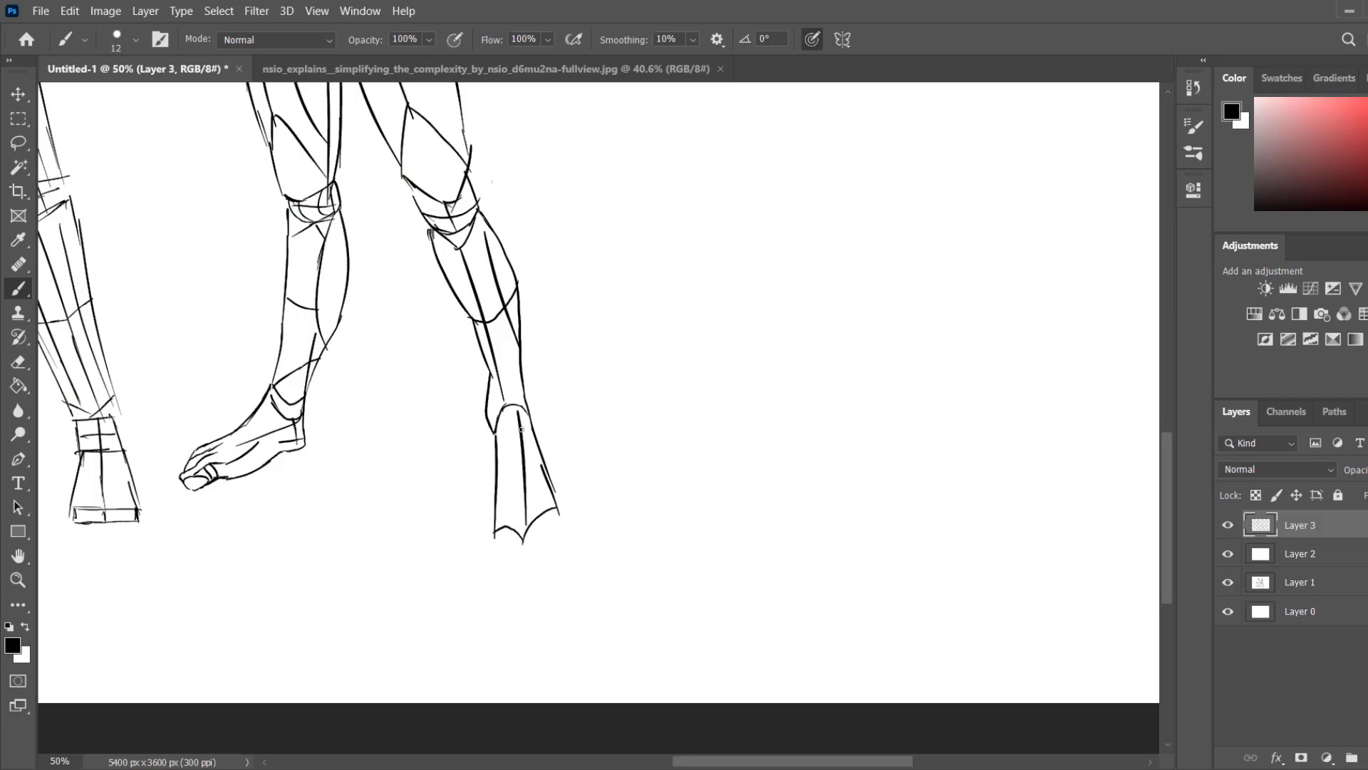
mouse_move(497, 444)
left_mouse_down()
mouse_move(533, 434)
mouse_move(501, 463)
left_mouse_up()
left_click_drag(500, 510, 549, 492)
mouse_move(497, 545)
left_mouse_down()
mouse_move(508, 533)
mouse_move(534, 553)
mouse_move(556, 517)
left_mouse_up()
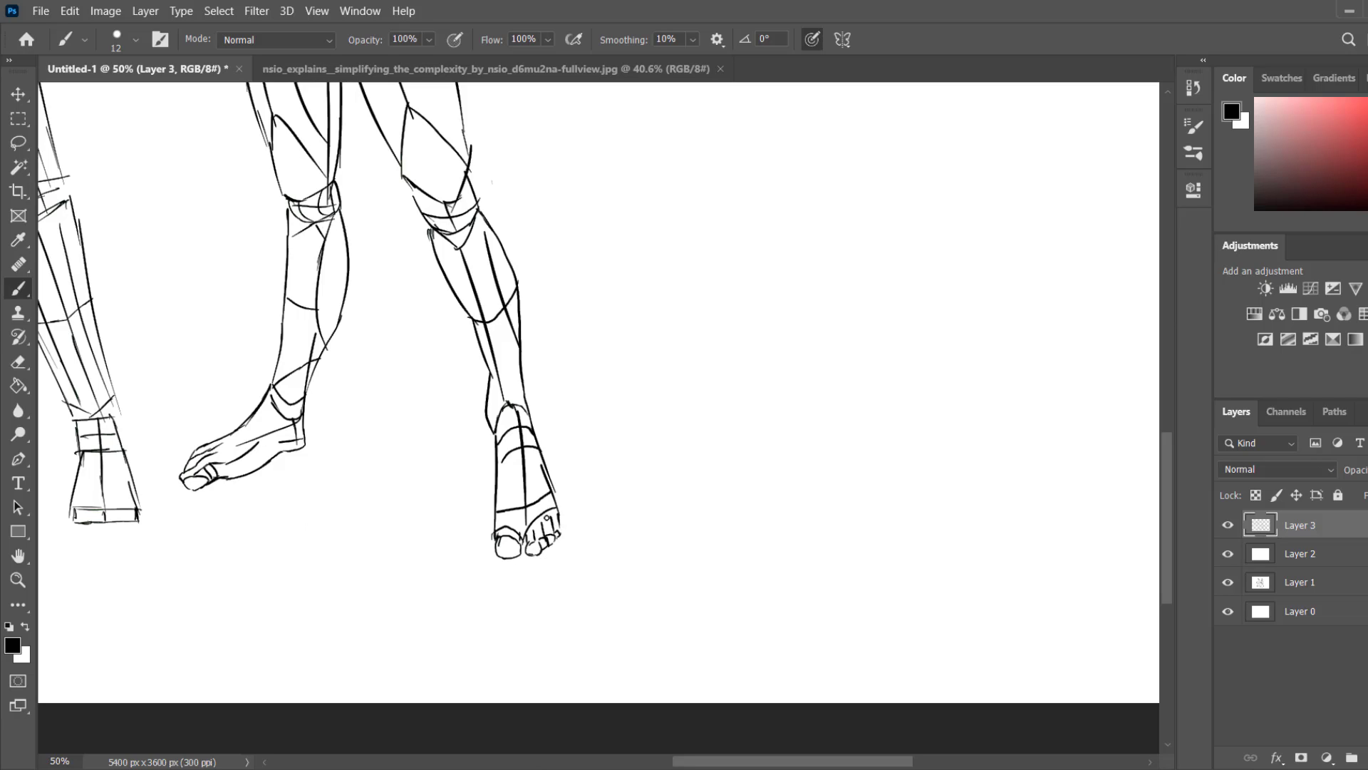
Reinforce the contour of the rounded figure's far shoulder between the neck and the upper arm.
left_click_drag(283, 415, 250, 463)
left_click_drag(453, 414, 614, 590)
mouse_move(586, 216)
left_mouse_down()
mouse_move(585, 550)
mouse_move(607, 479)
mouse_move(605, 513)
left_mouse_up()
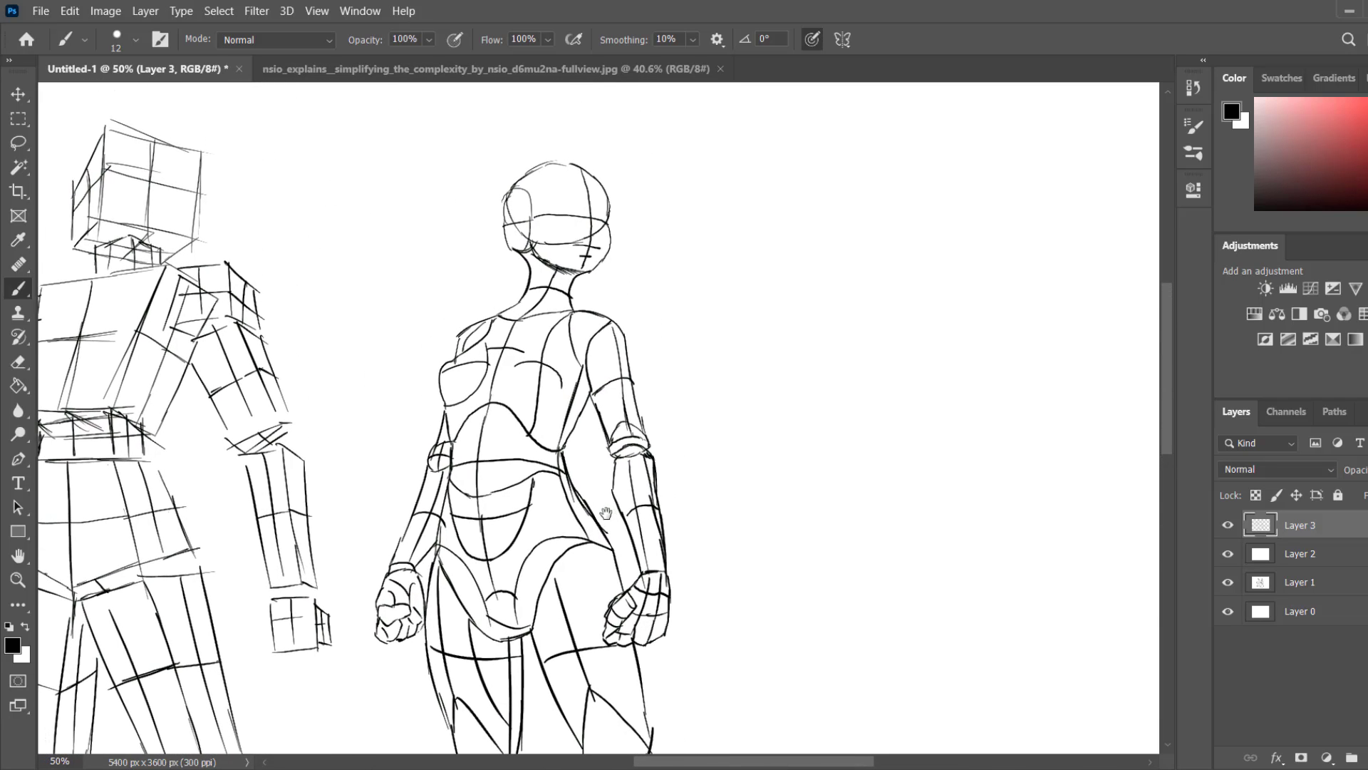
left_click_drag(503, 312, 463, 332)
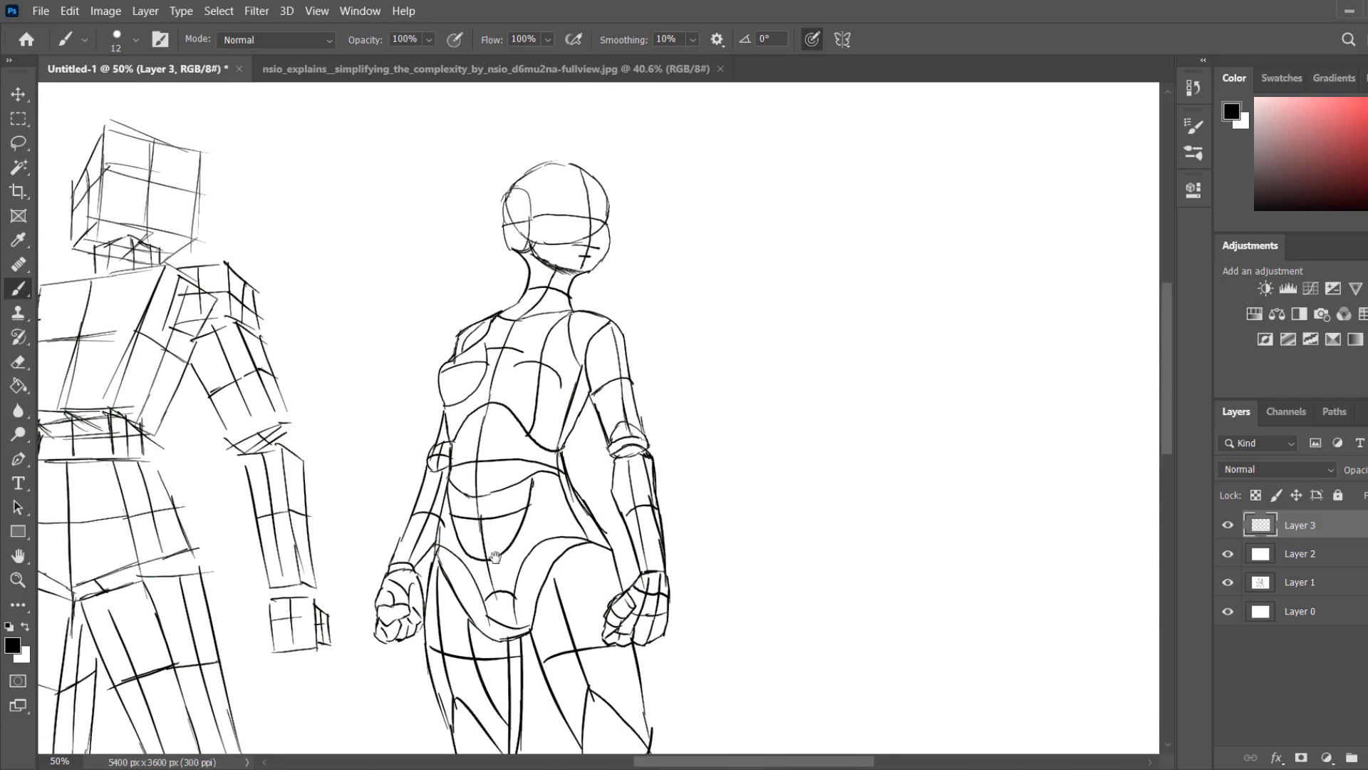
Zoom out to 33.33% and compare the complete box figure with the finished rounded figure.
left_click_drag(396, 618, 410, 516)
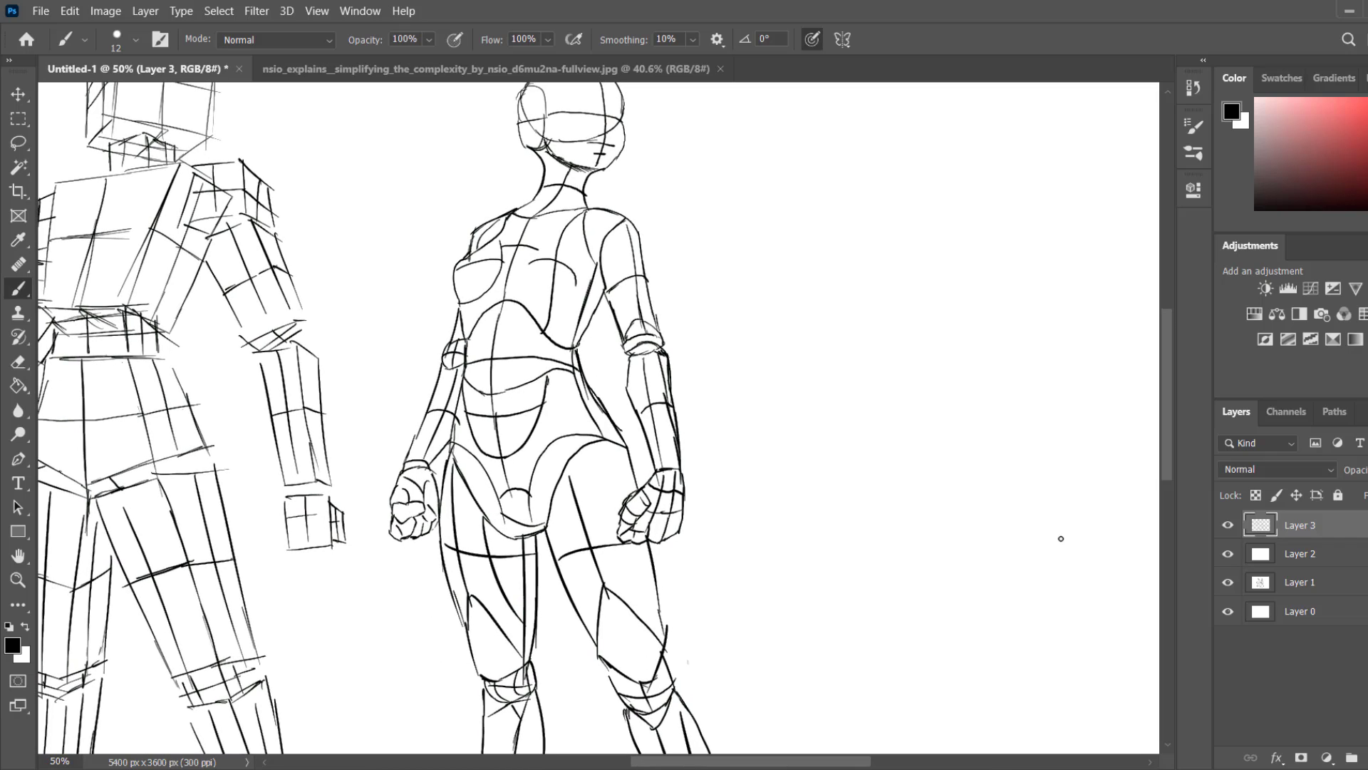
scroll(478, 397, "down", 3)
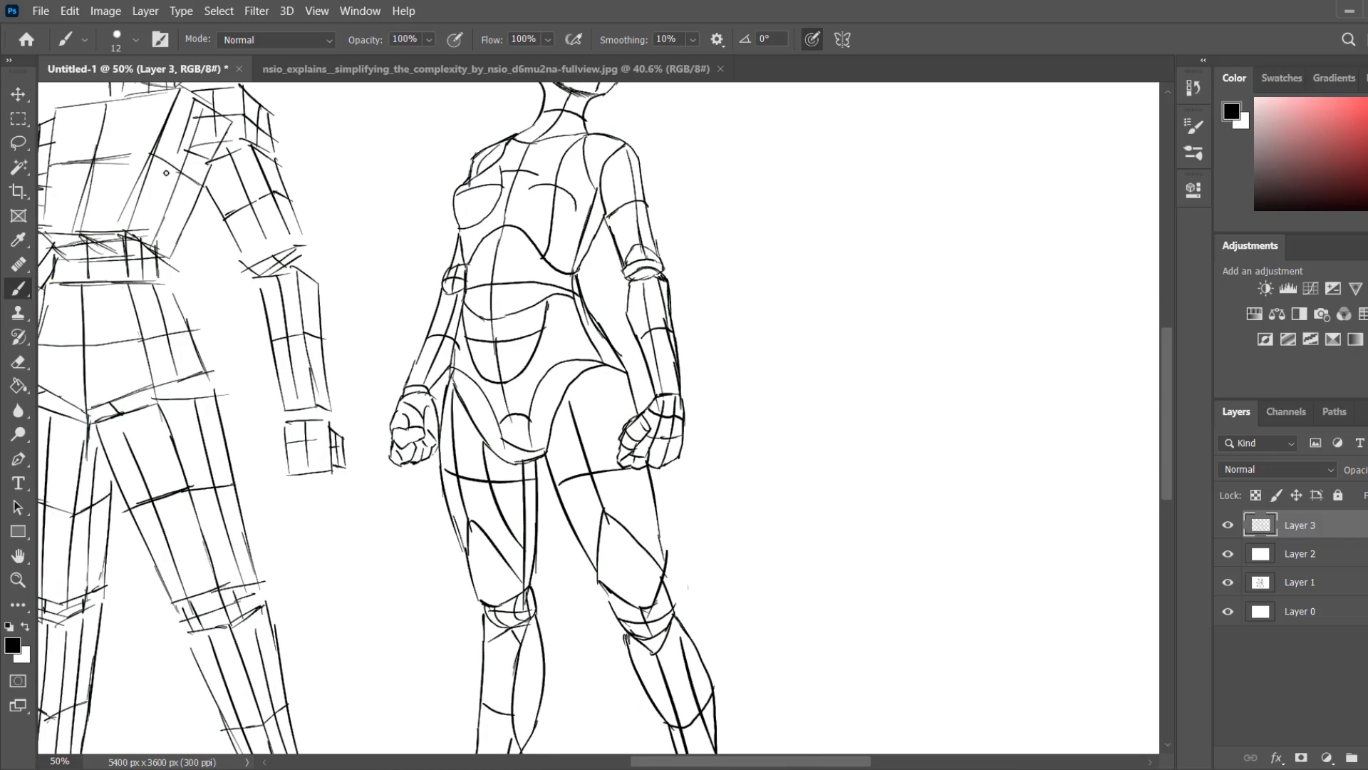
left_click(18, 579)
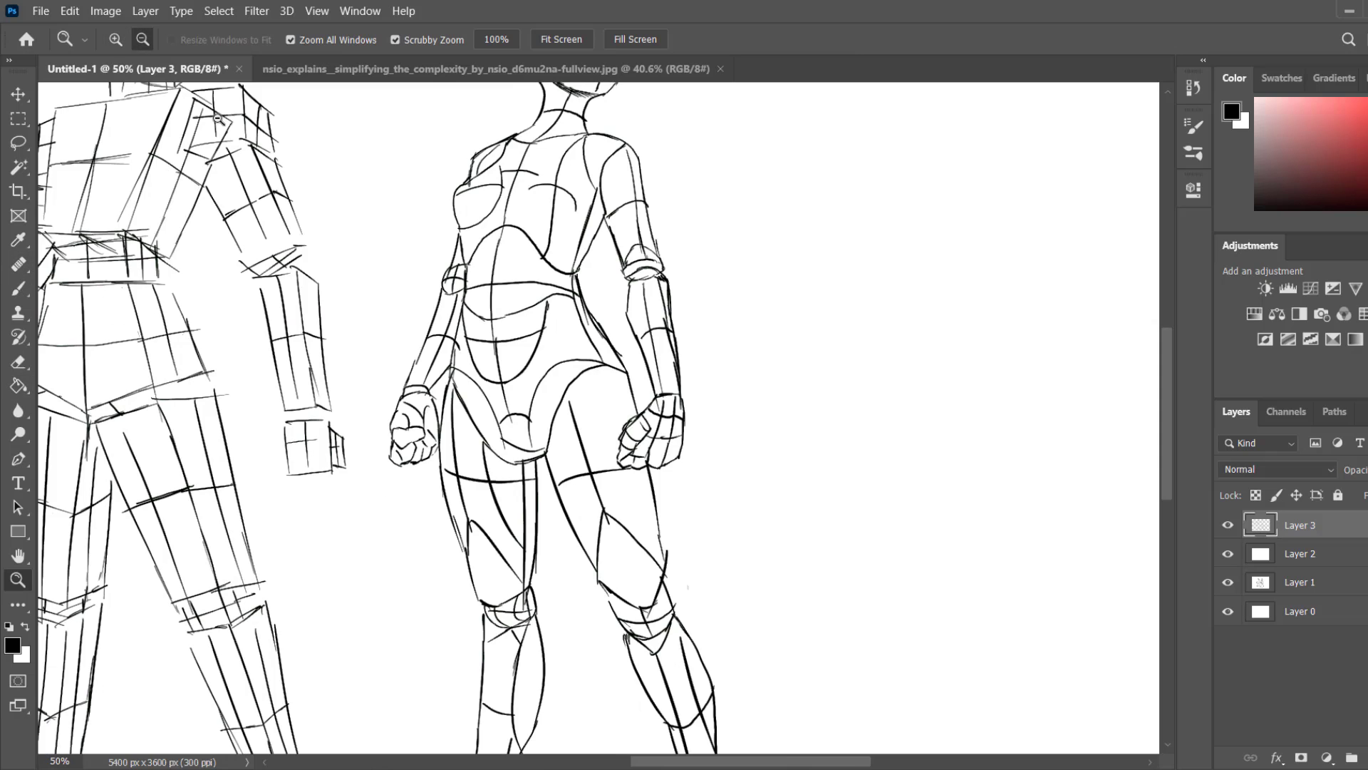
left_click(317, 189, "alt")
left_click_drag(514, 329, 670, 379)
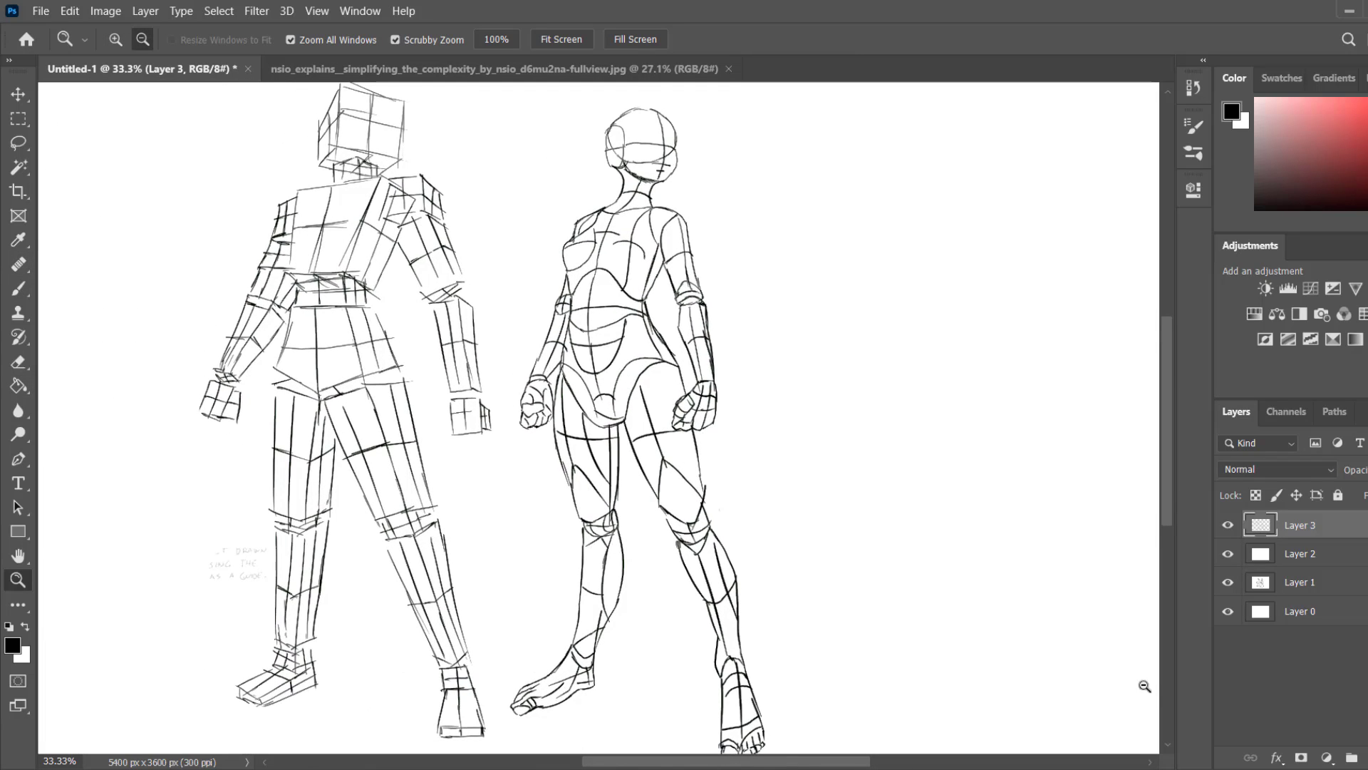